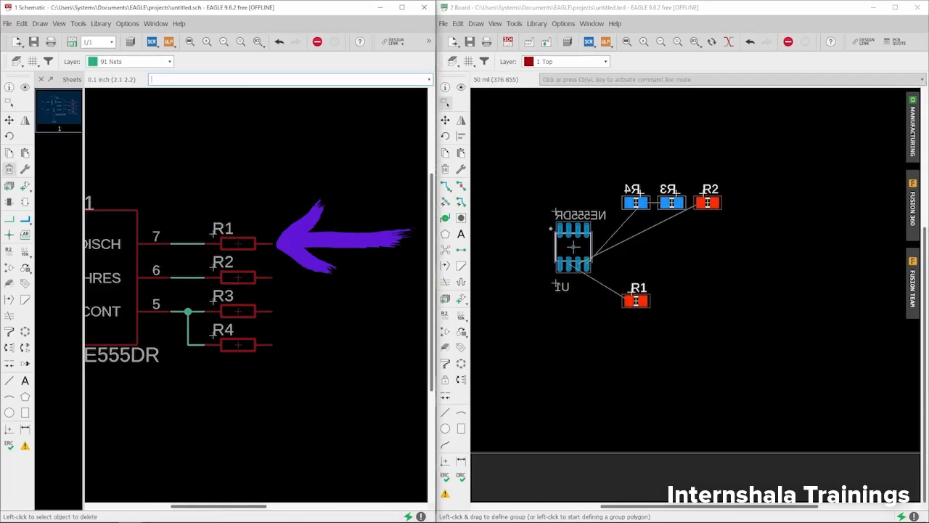
Try deleting resistor R1 from the schematic and undo the deletion.
left_click(238, 244)
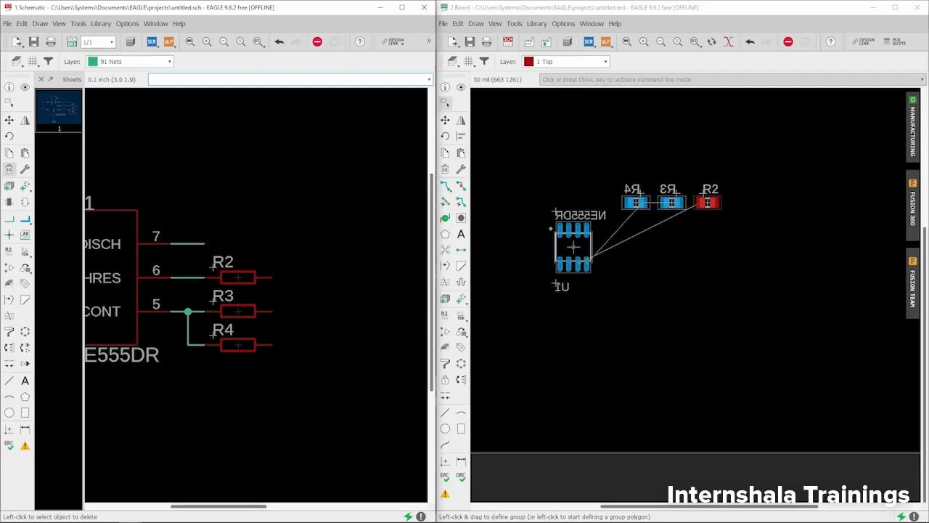
left_click(279, 42)
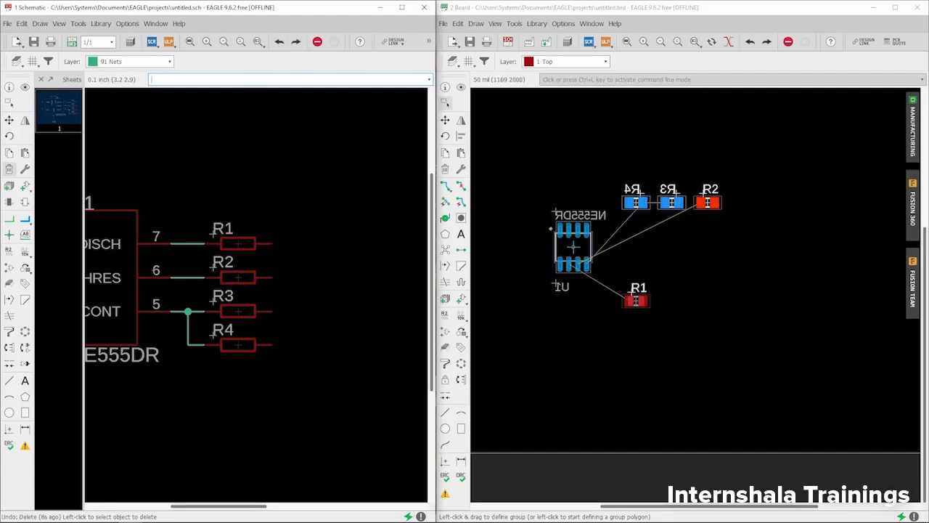
Maximize the board window and examine the airwires between U1 and the resistors.
left_click(892, 10)
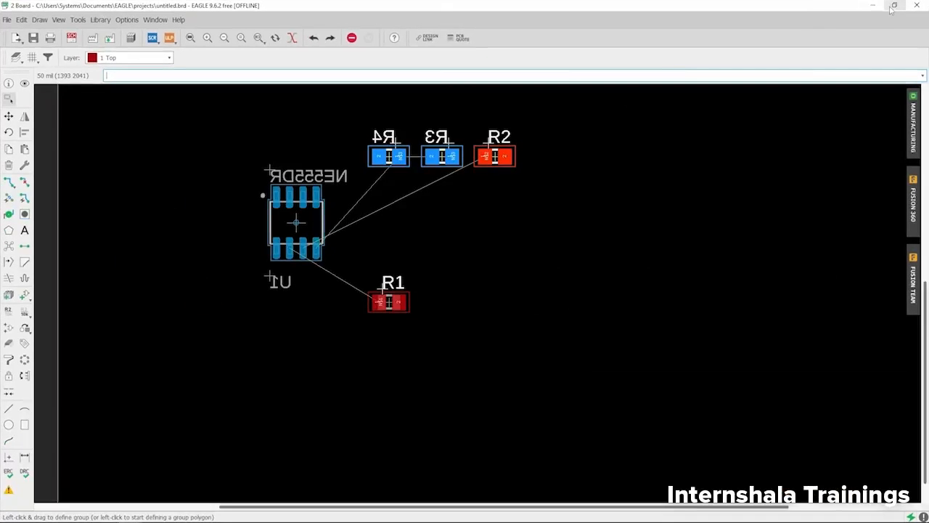
scroll(401, 280, "down", 3)
scroll(385, 242, "up", 3)
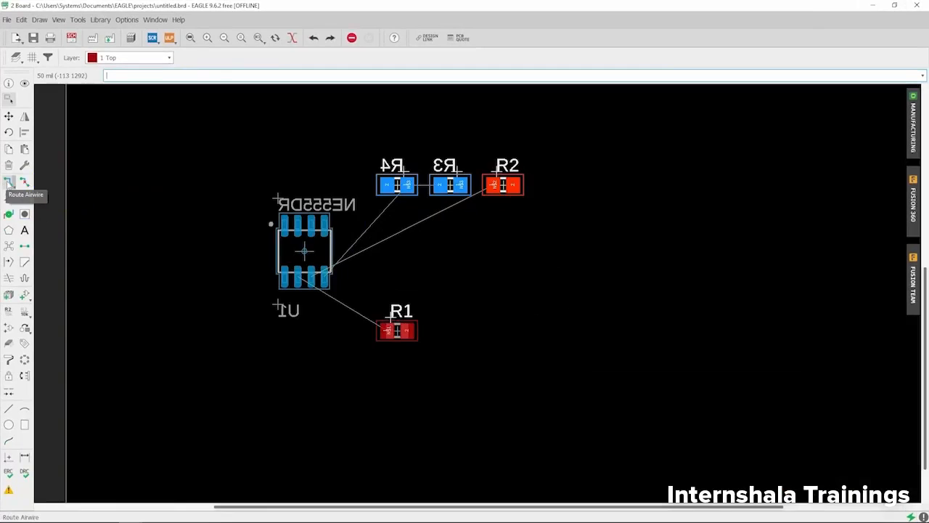
scroll(366, 266, "up", 3)
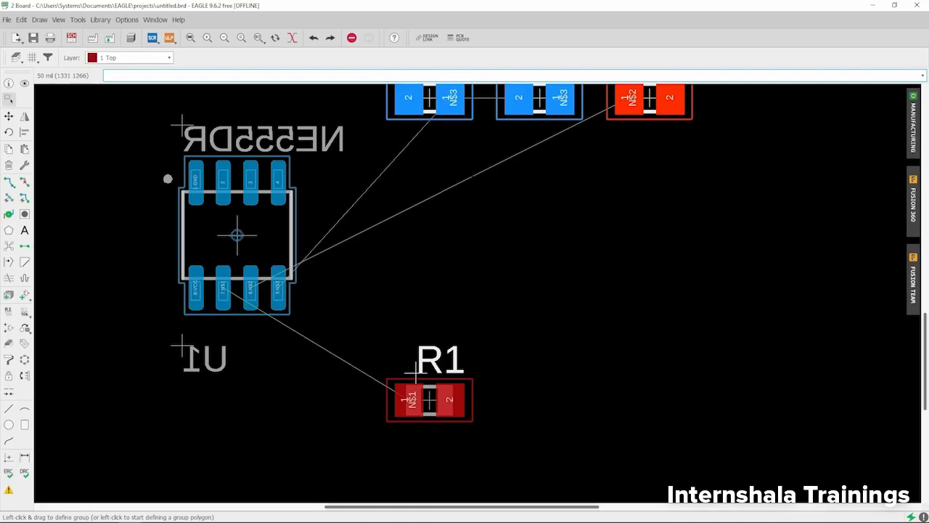
scroll(312, 268, "down", 2)
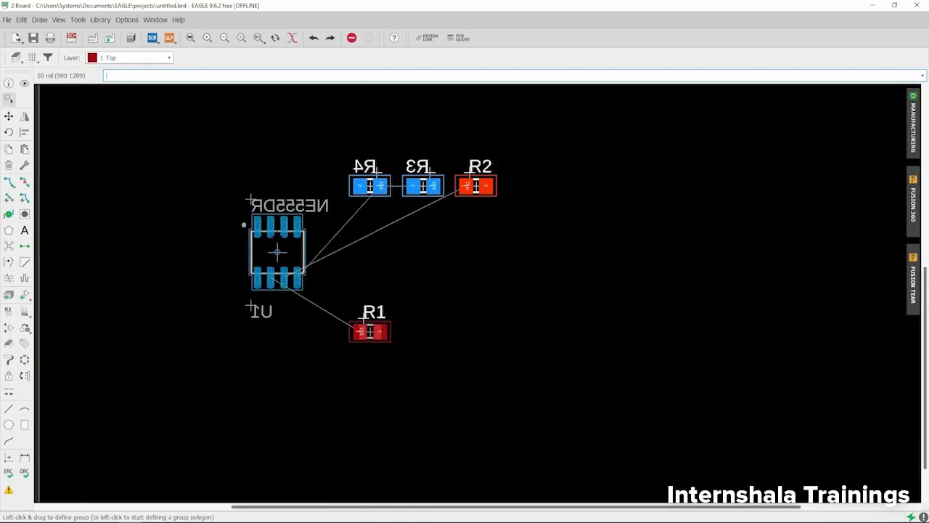
Start routing signal N$1 from pin 7 of U1 on the bottom layer, placing a bent trace segment toward R1.
left_click(7, 182)
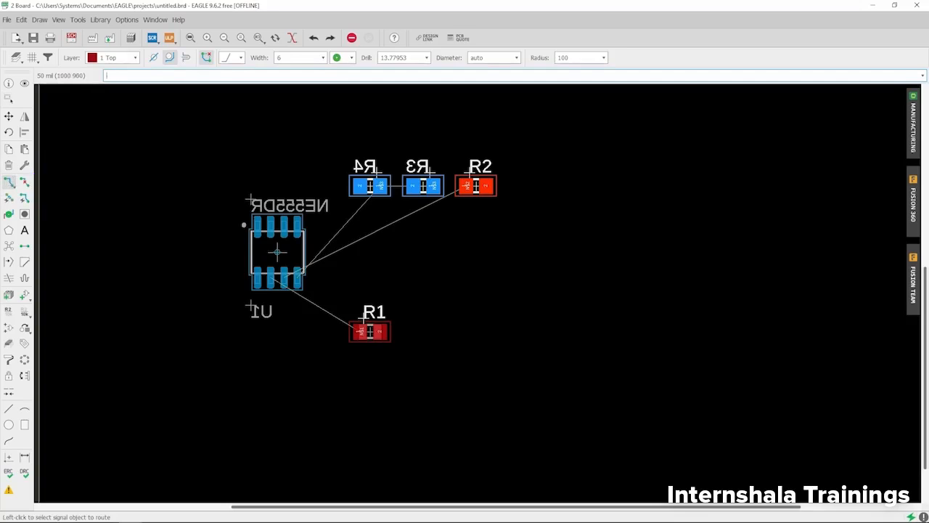
scroll(268, 303, "up", 3)
scroll(240, 298, "down", 3)
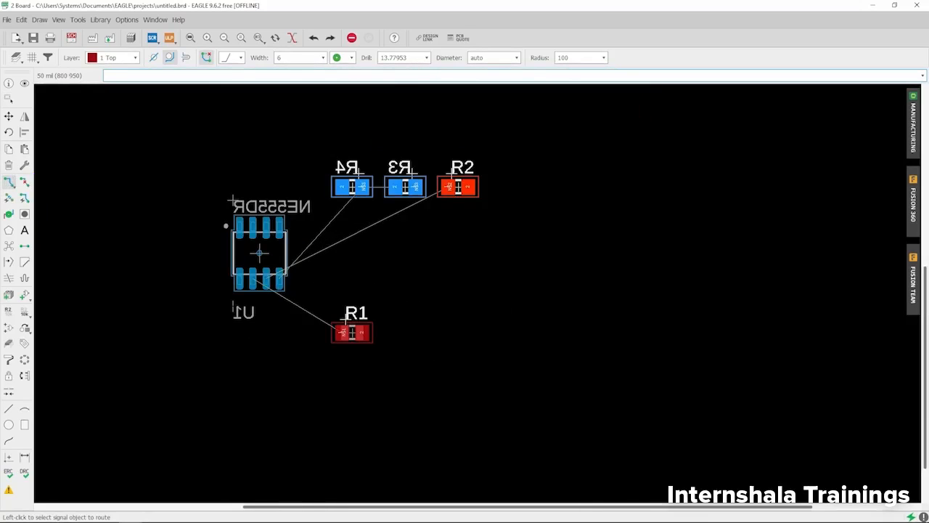
scroll(232, 308, "up", 1)
scroll(255, 279, "up", 3)
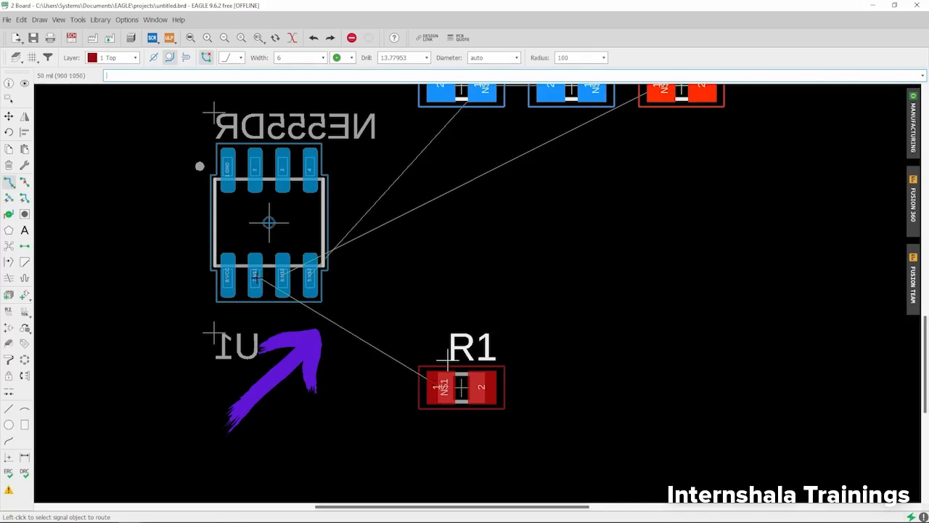
left_click(255, 274)
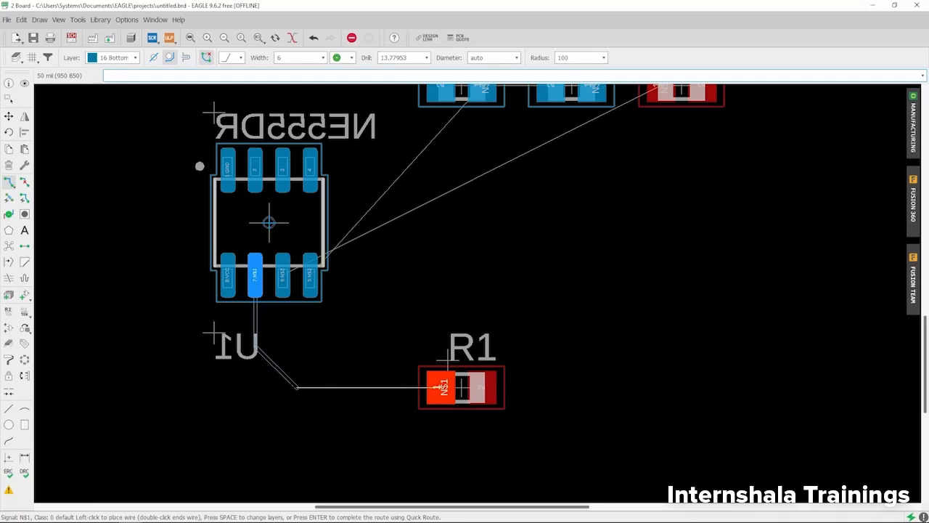
scroll(443, 384, "down", 3)
scroll(475, 283, "up", 3)
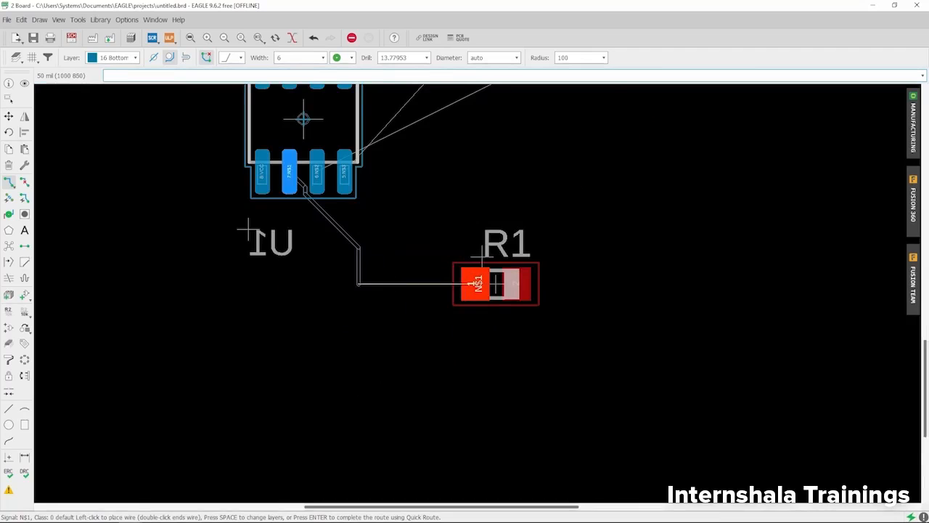
scroll(476, 283, "down", 2)
scroll(445, 320, "up", 2)
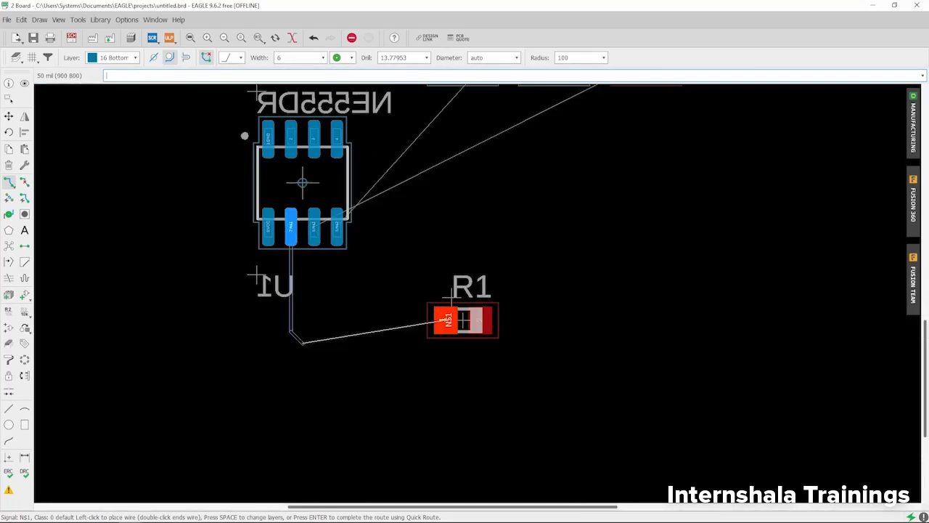
left_click(325, 320)
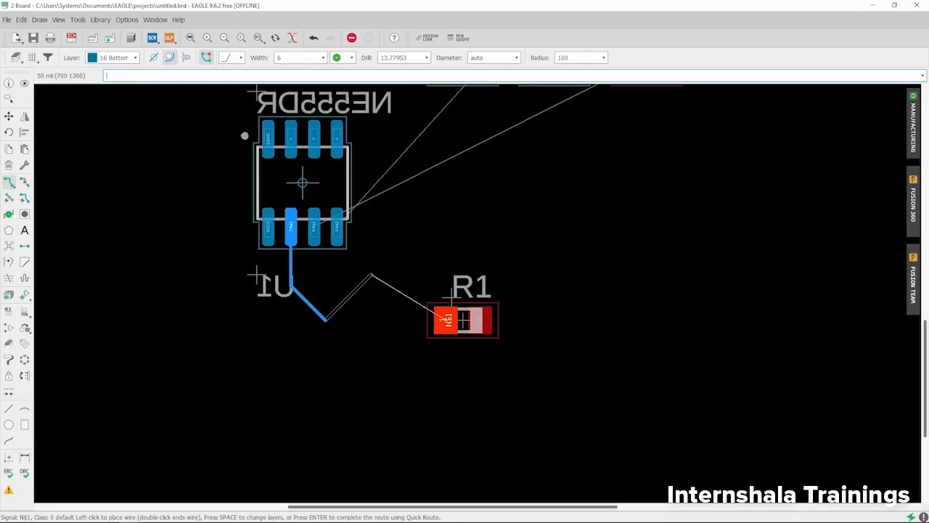
Switch the N$1 route to layer 1 Top through a via and finish the trace at pad 1 of R1.
left_click(116, 58)
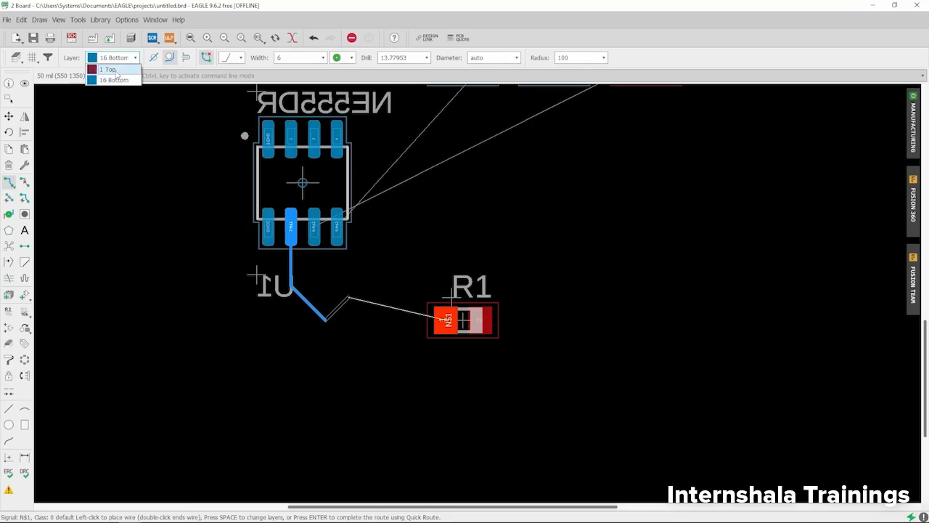
left_click(110, 70)
scroll(326, 356, "up", 4)
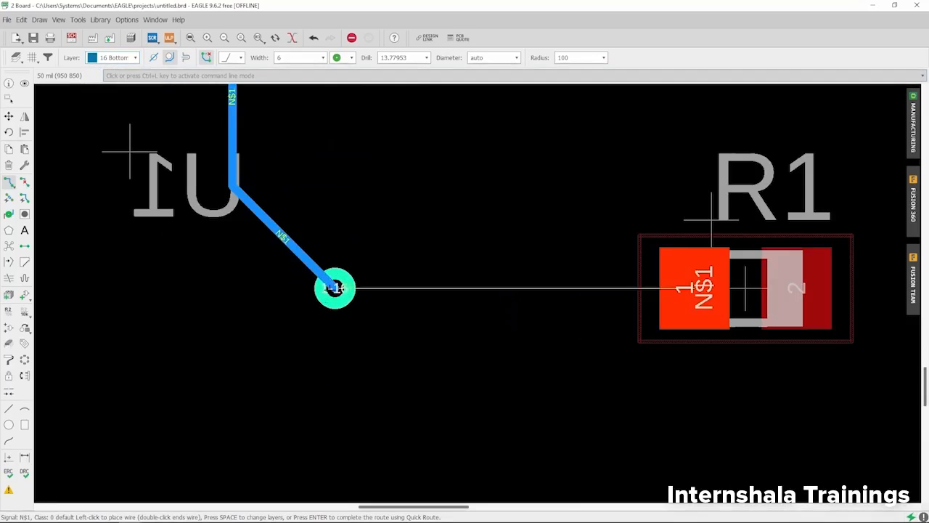
scroll(333, 286, "down", 2)
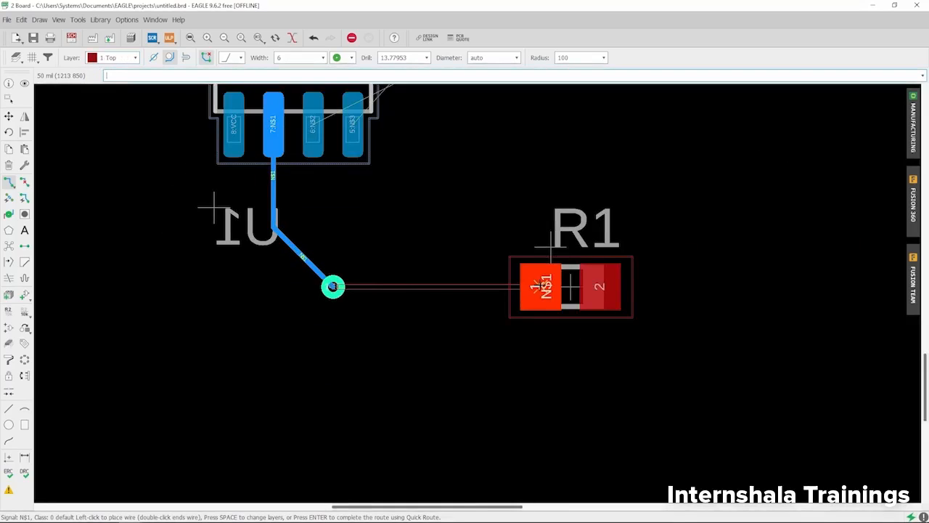
left_click(535, 285)
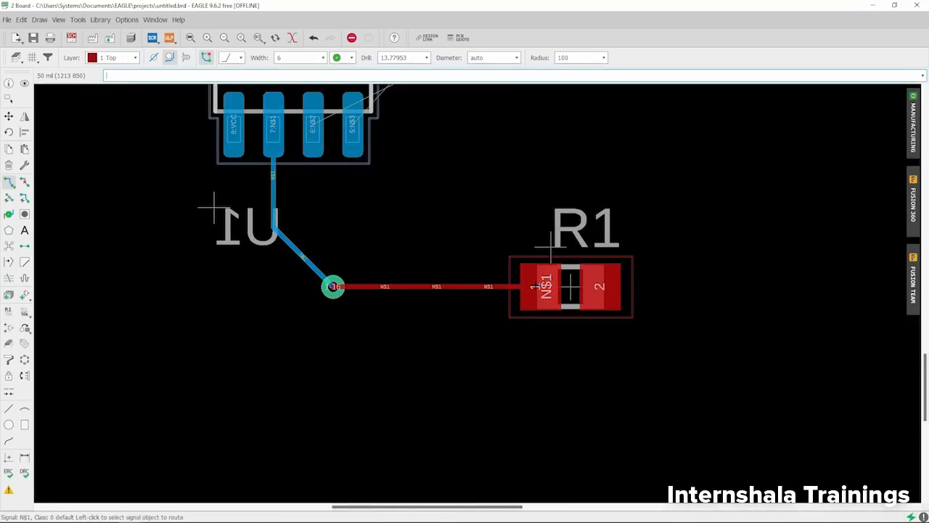
Examine the routed via and the bottom side around U1, R3 and R4 in the manufacturing preview, and close the preview.
scroll(321, 360, "down", 2)
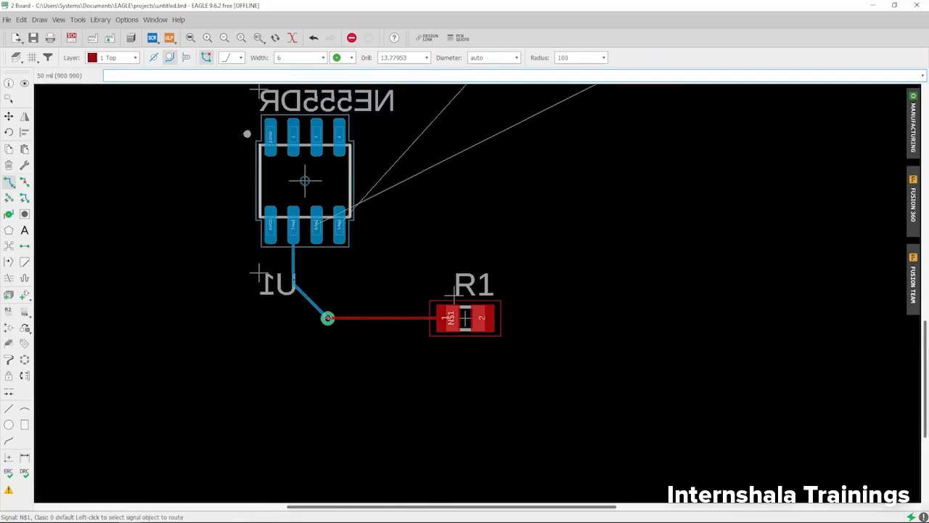
scroll(254, 279, "down", 1)
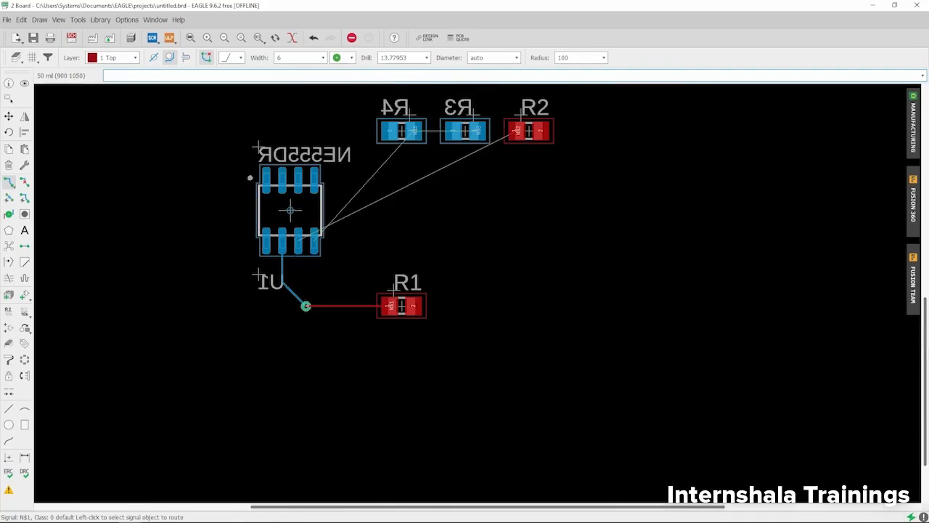
scroll(307, 305, "up", 2)
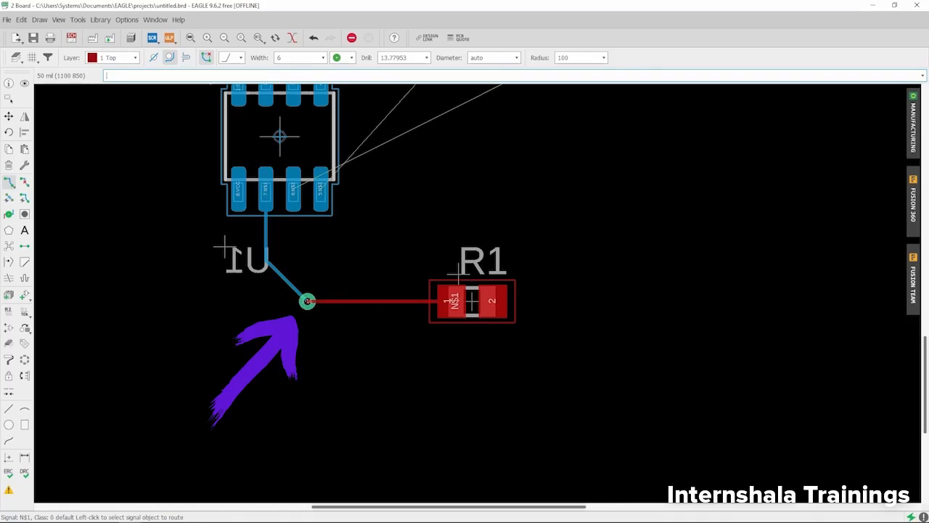
scroll(294, 340, "down", 2)
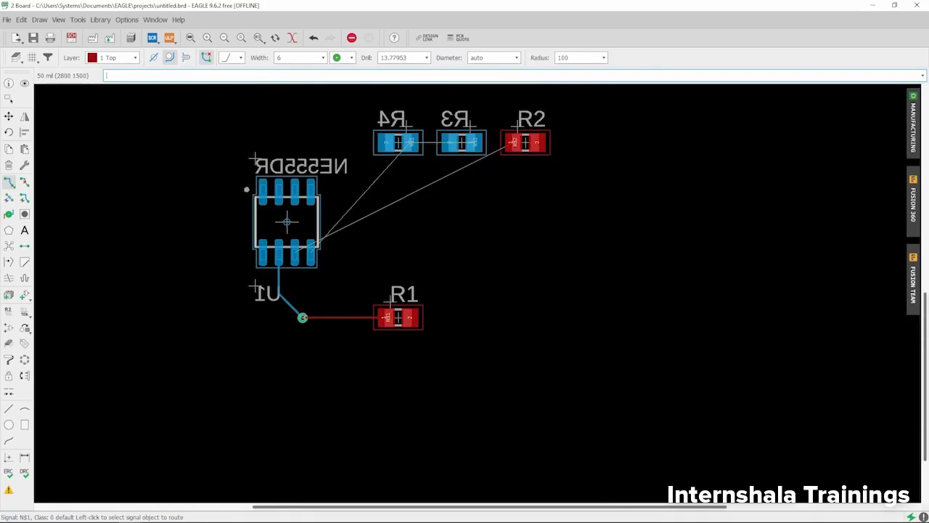
left_click(913, 116)
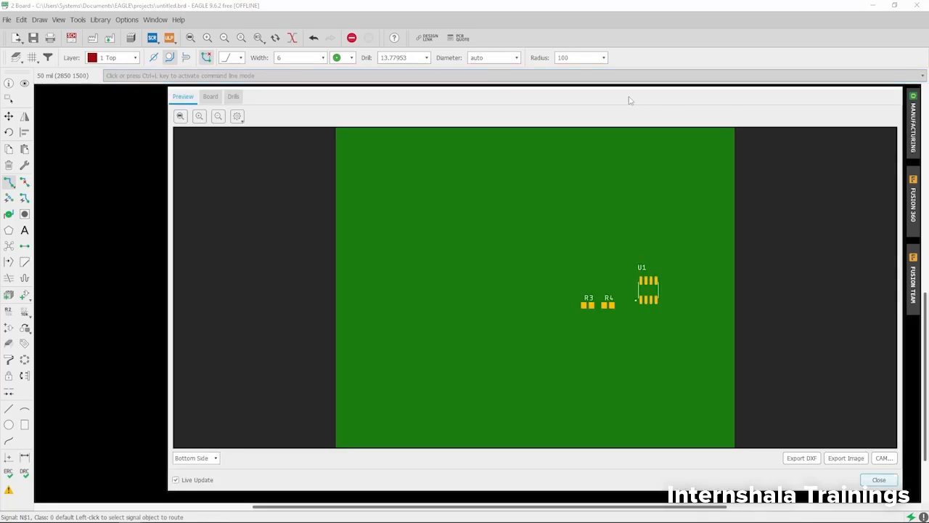
left_click_drag(611, 71, 592, 61)
scroll(622, 292, "up", 3)
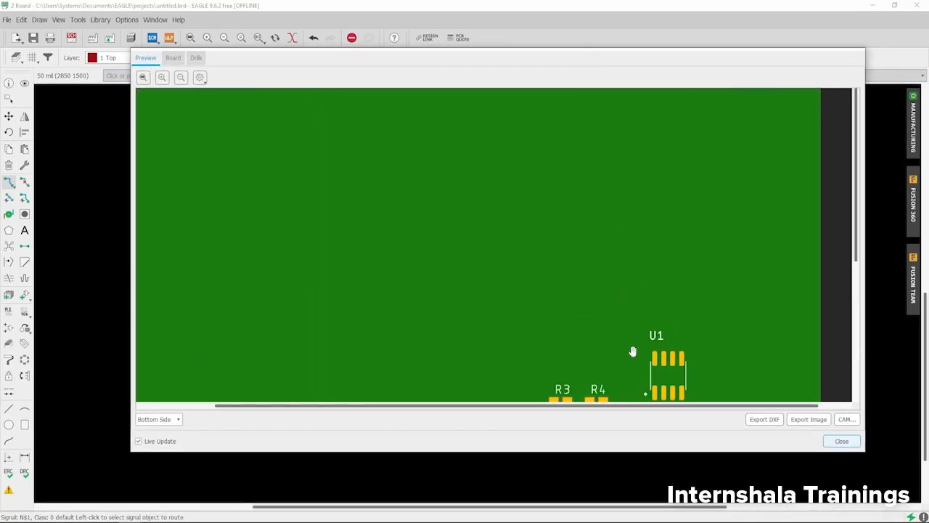
left_click_drag(633, 353, 591, 196)
scroll(631, 270, "up", 2)
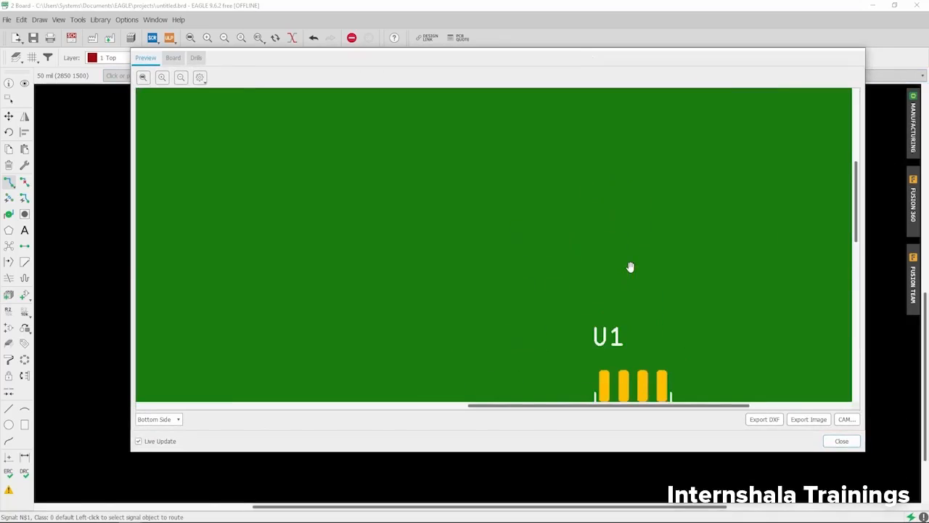
left_click_drag(700, 303, 590, 110)
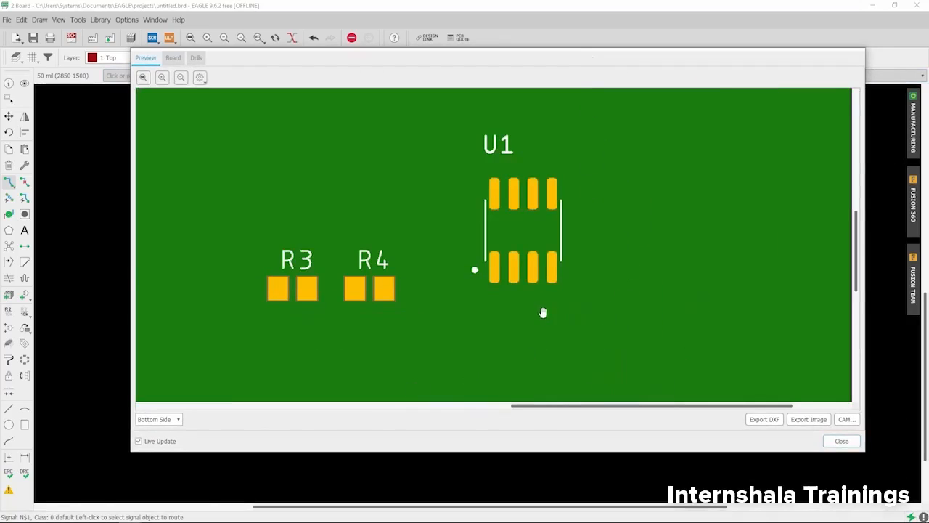
left_click_drag(540, 305, 537, 236)
left_click_drag(526, 192, 543, 233)
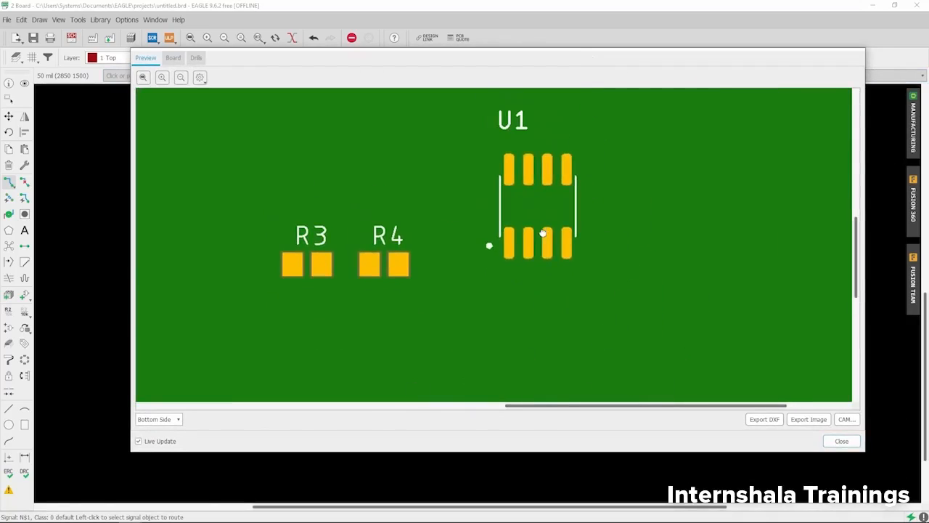
left_click(841, 441)
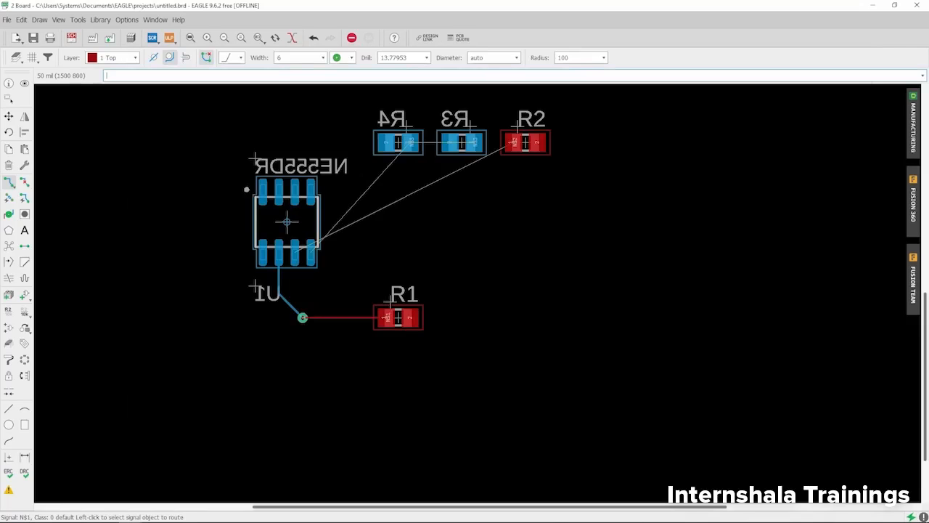
Move resistor R1 about 50 mil closer to the via on the board.
scroll(414, 252, "up", 1)
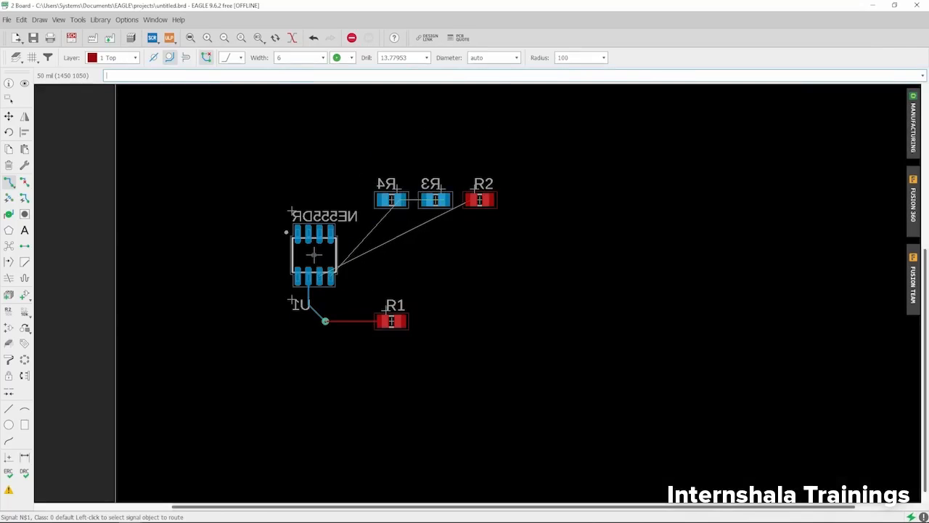
left_click(9, 116)
scroll(409, 354, "up", 3)
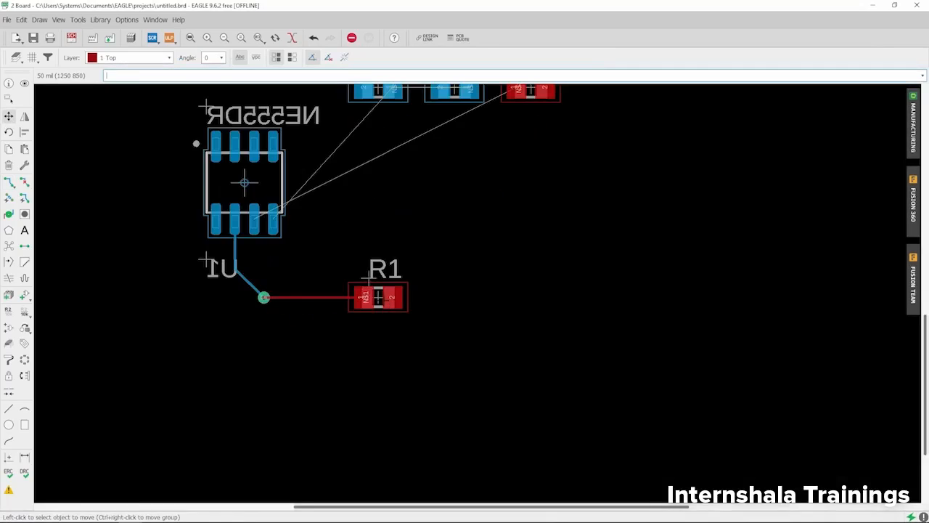
left_click(379, 296)
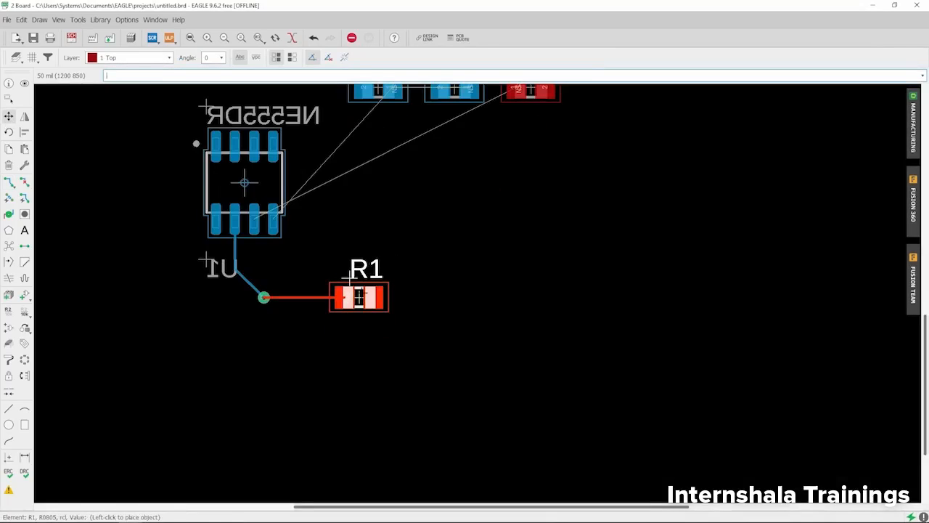
left_click(358, 296)
scroll(358, 297, "down", 2)
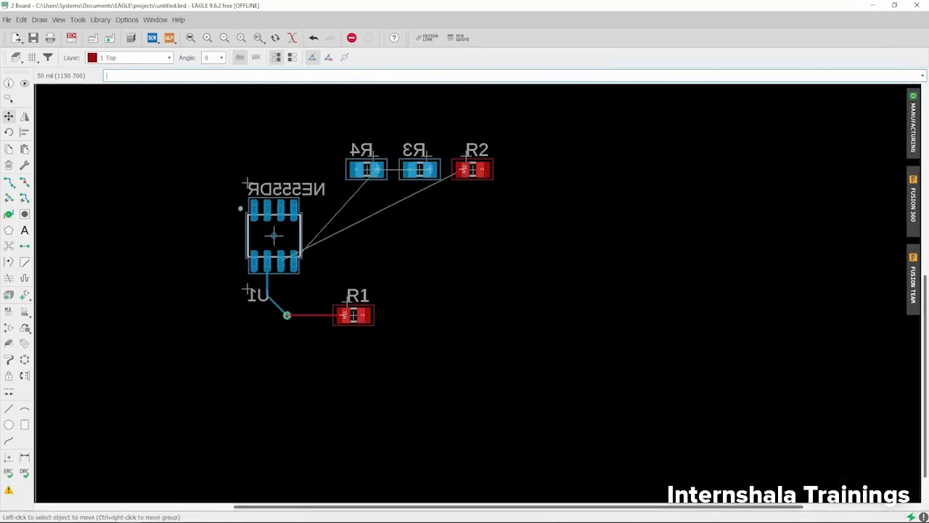
Reopen the manufacturing preview and inspect the bottom-side trace and via beside U1.
left_click(913, 122)
left_click_drag(598, 114, 589, 17)
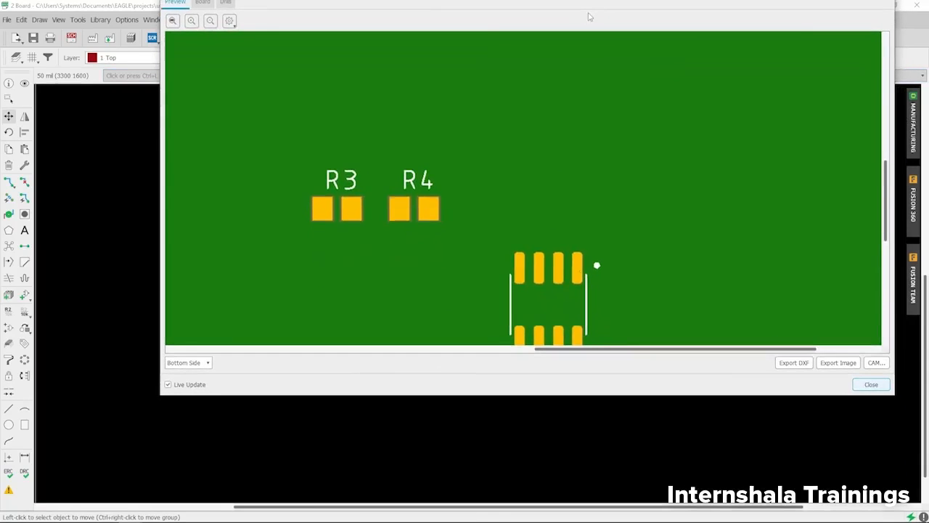
scroll(525, 160, "down", 3)
scroll(662, 265, "up", 1)
left_click_drag(692, 279, 617, 205)
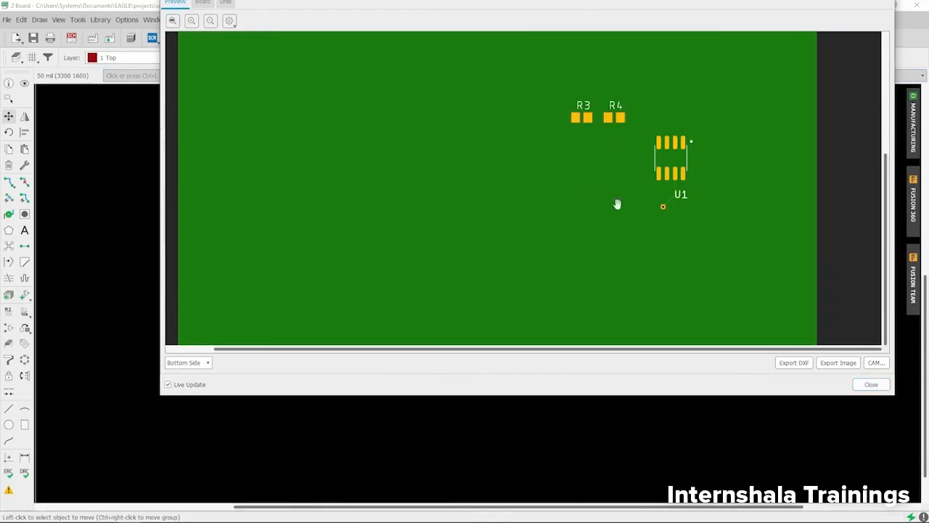
scroll(691, 212, "up", 3)
left_click_drag(691, 300, 637, 213)
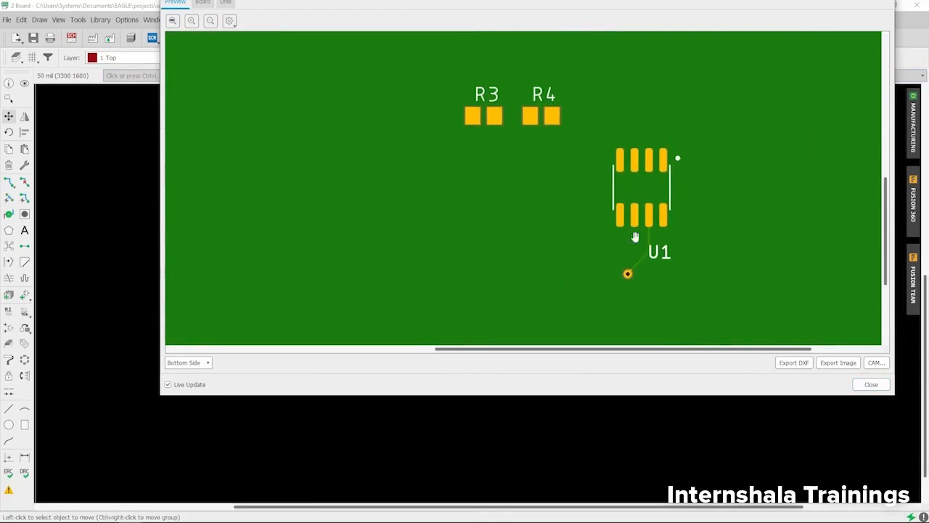
scroll(645, 269, "up", 3)
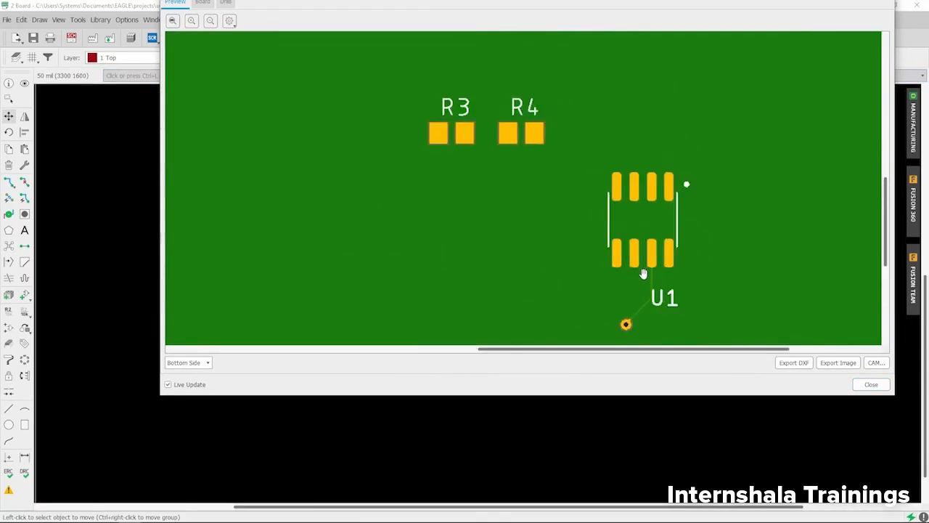
Switch the manufacturing preview to Top Side, inspect the trace between the via and R1, and close the preview.
left_click_drag(651, 294, 640, 179)
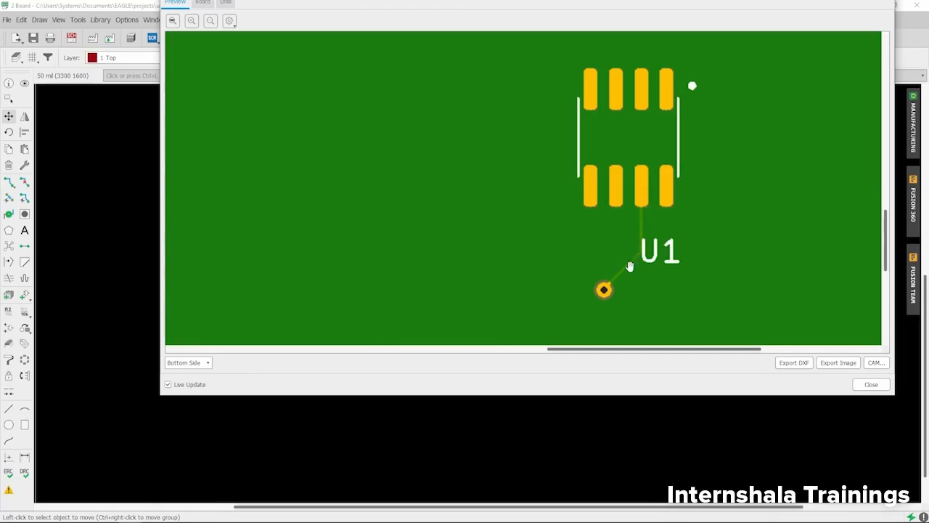
left_click(205, 363)
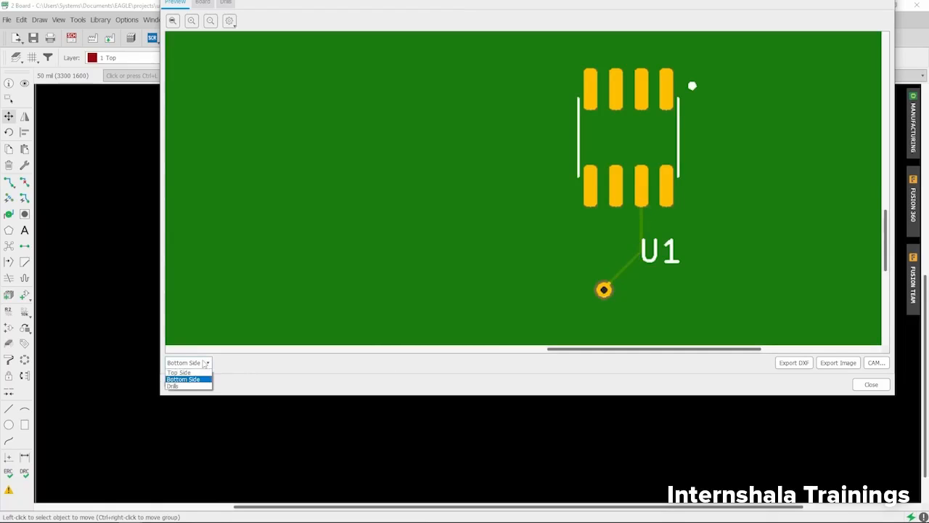
left_click(194, 375)
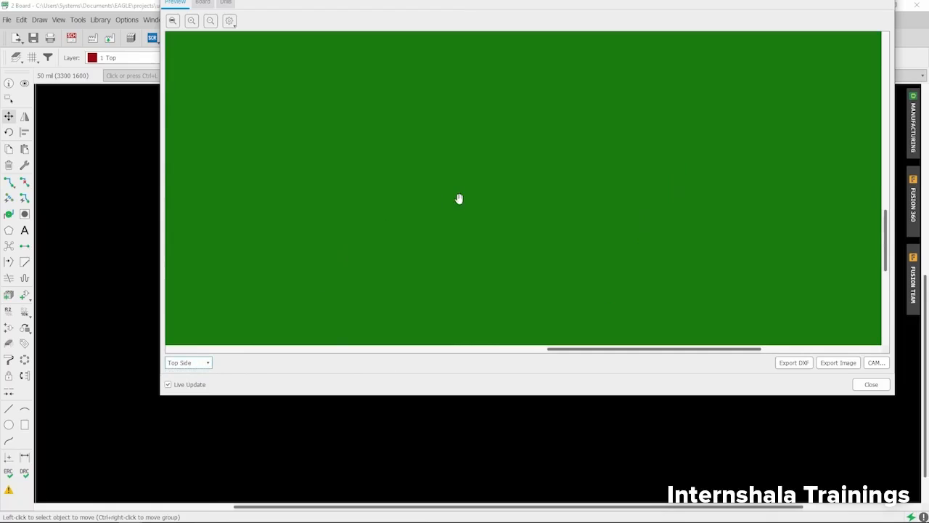
scroll(479, 196, "down", 3)
scroll(396, 268, "up", 3)
left_click_drag(415, 300, 405, 108)
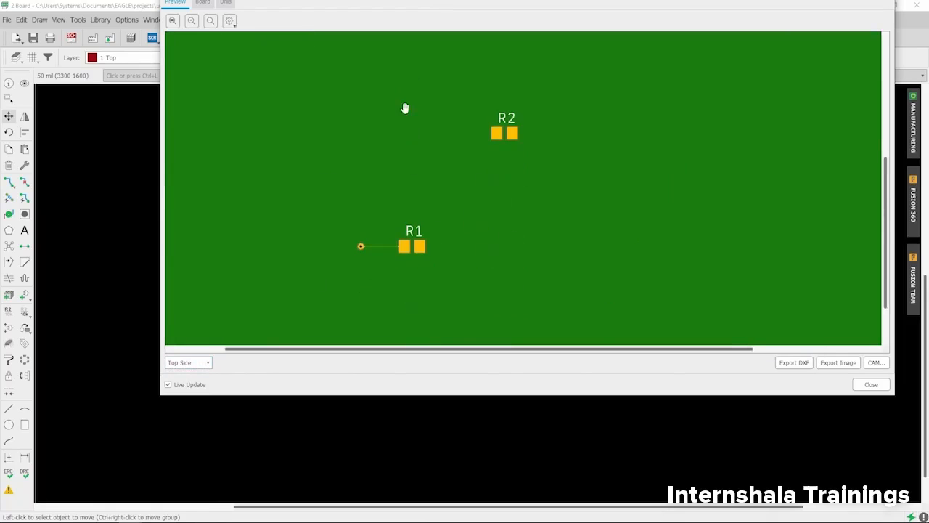
scroll(356, 295, "up", 1)
left_click_drag(357, 295, 376, 275)
scroll(375, 236, "up", 1)
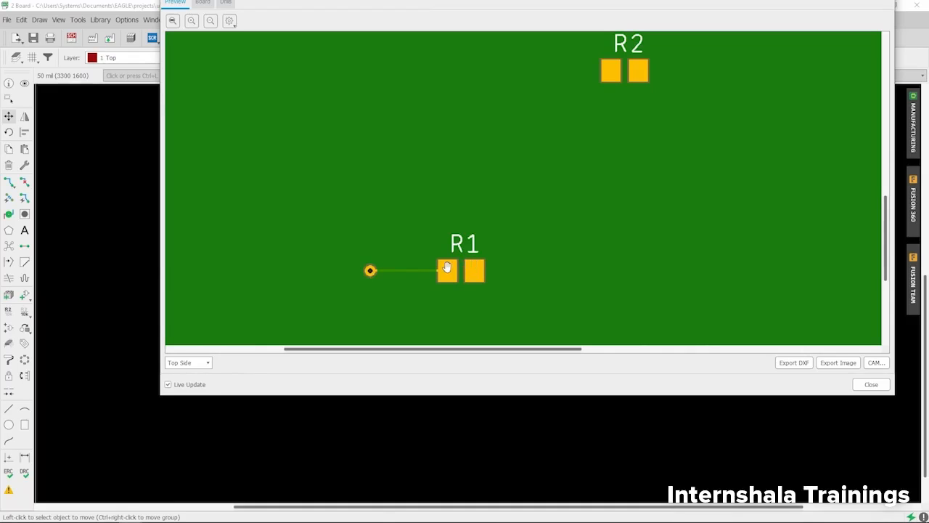
left_click(871, 384)
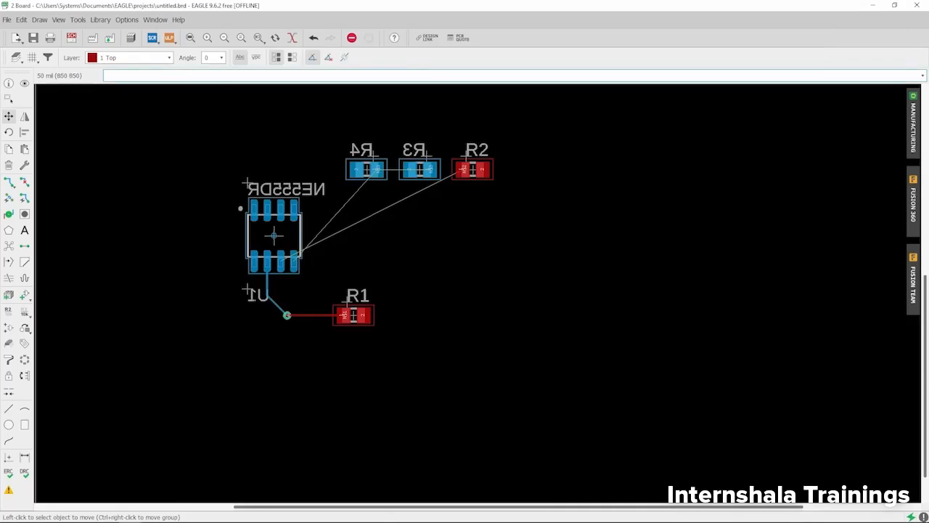
Start routing the N$2 airwire from pad 6 of U1 on layer 16 Bottom and run the trace horizontally towards R1.
scroll(243, 290, "up", 5)
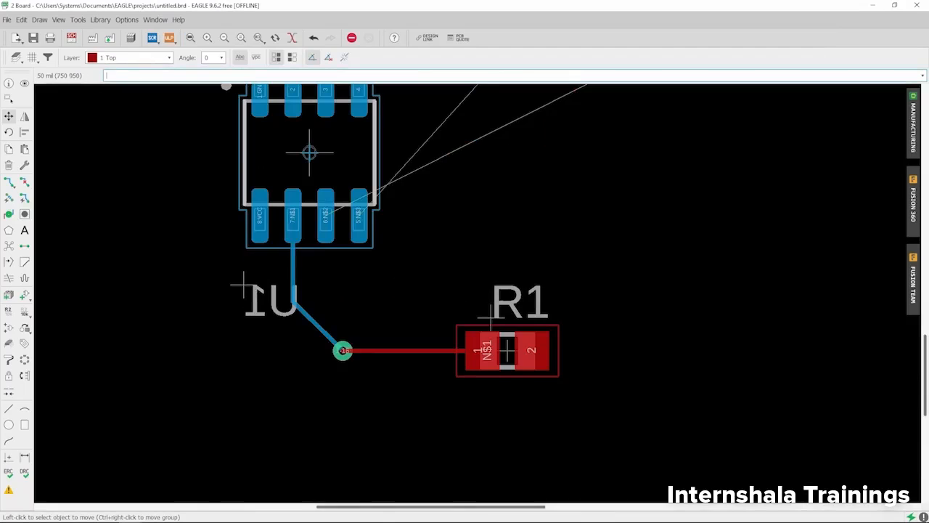
scroll(194, 317, "down", 3)
scroll(235, 258, "up", 1)
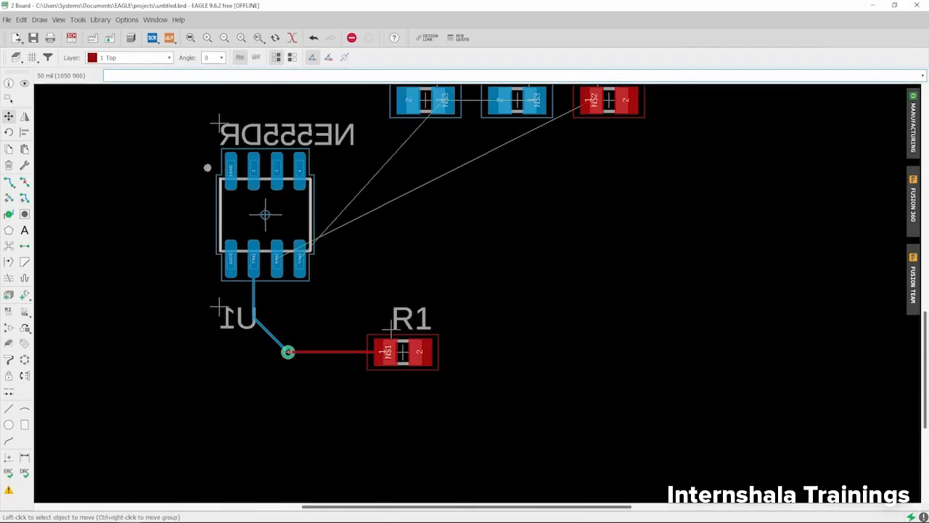
left_click(9, 183)
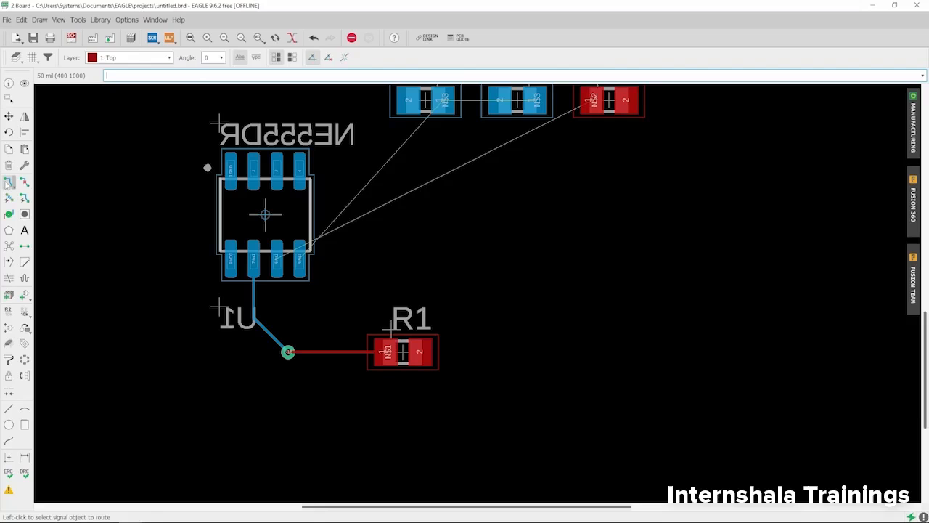
left_click(278, 261)
scroll(264, 306, "up", 2)
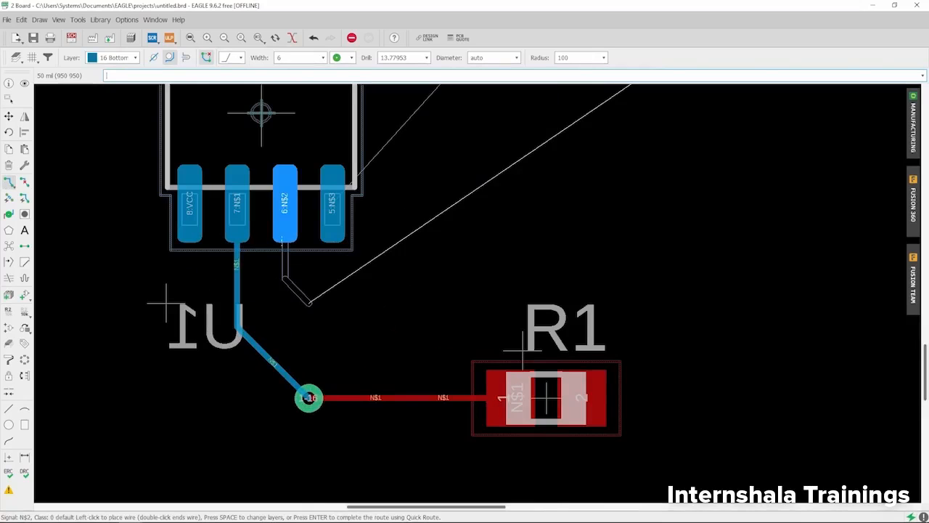
scroll(308, 302, "down", 2)
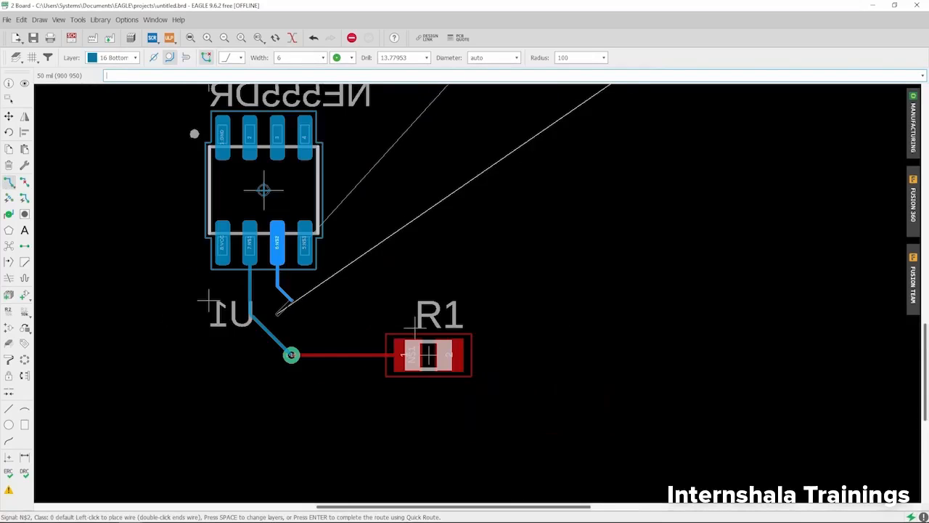
left_click(371, 299)
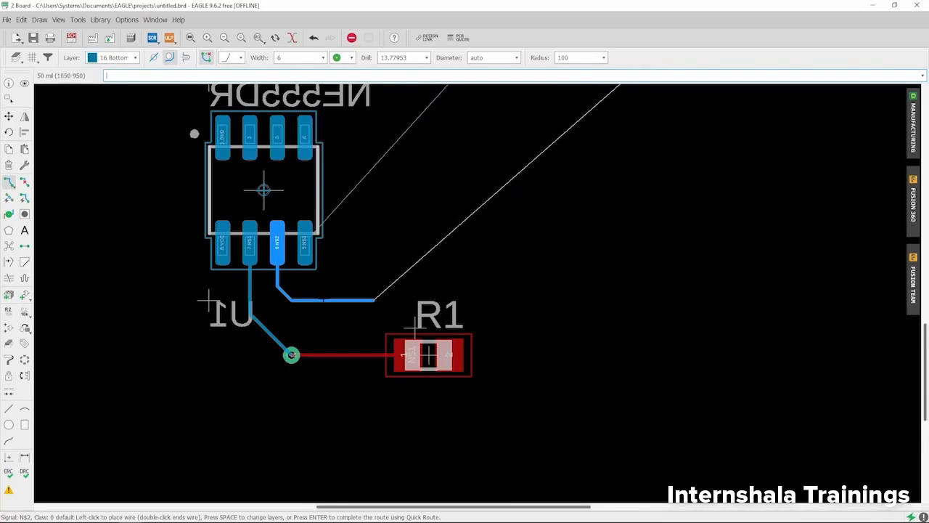
Extend the N$2 bottom trace past R1 and diagonally up to grid point (1600 1200) below pad 1 of R2.
scroll(341, 301, "down", 2)
scroll(476, 211, "up", 1)
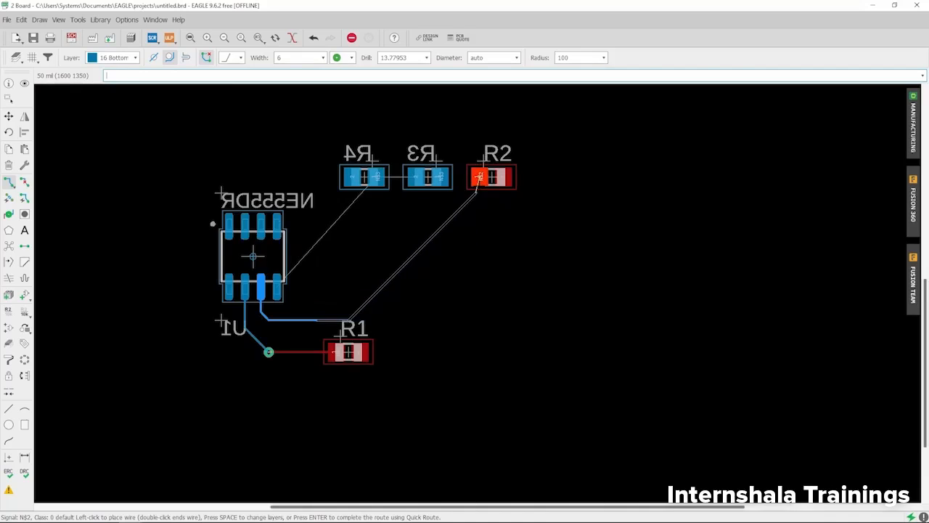
scroll(476, 237, "up", 2)
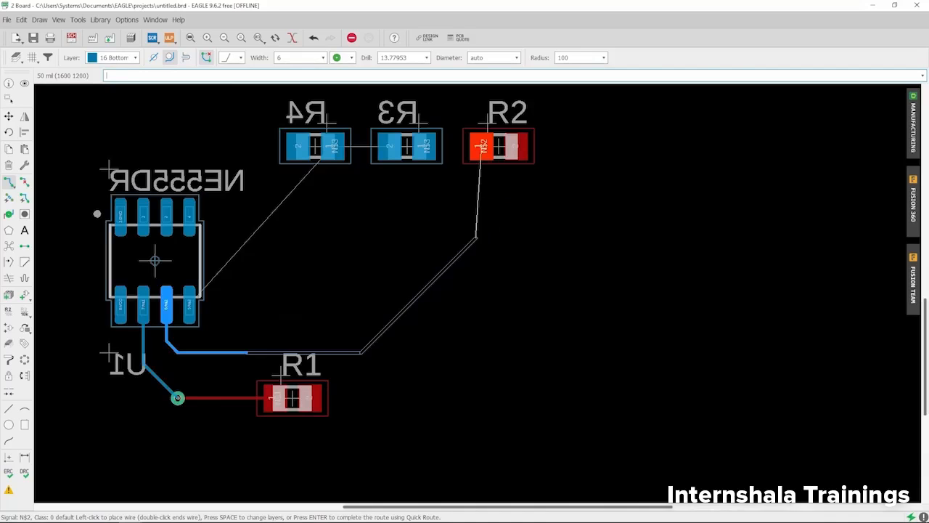
left_click(476, 236)
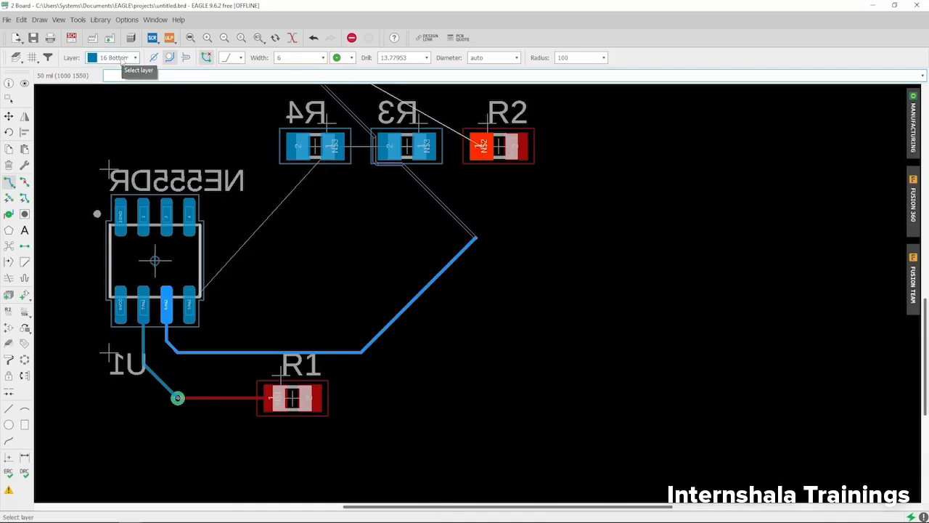
Switch the N$2 route to layer 1 Top through a via and finish the trace at pad 1 of R2.
left_click(114, 57)
left_click(108, 69)
scroll(479, 232, "up", 3)
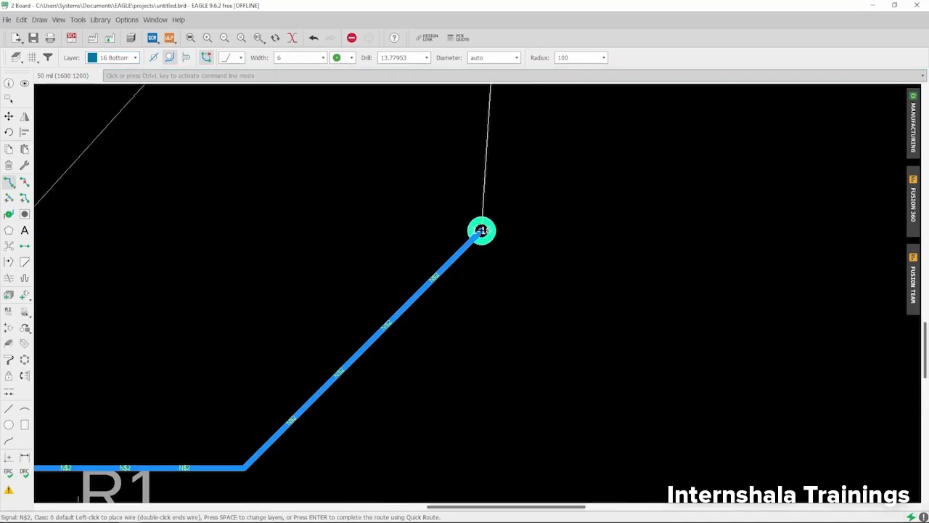
key("space")
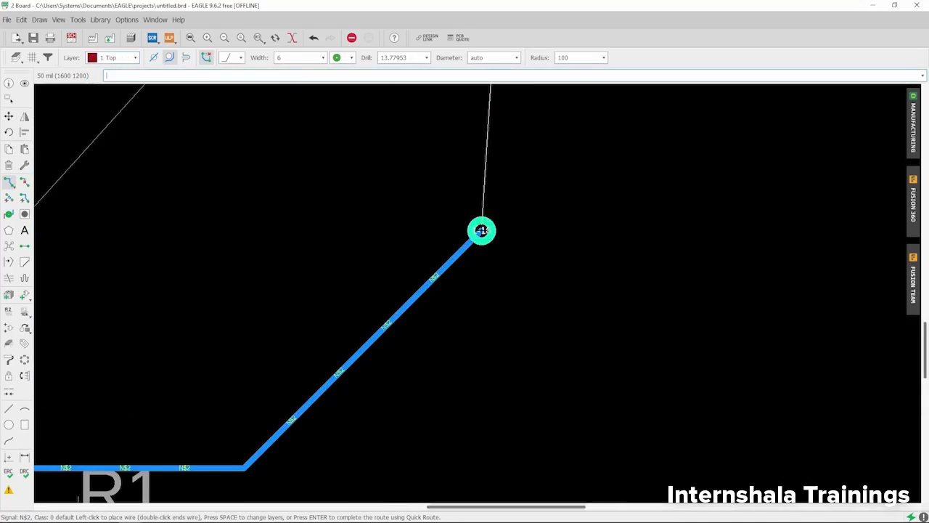
scroll(482, 231, "down", 3)
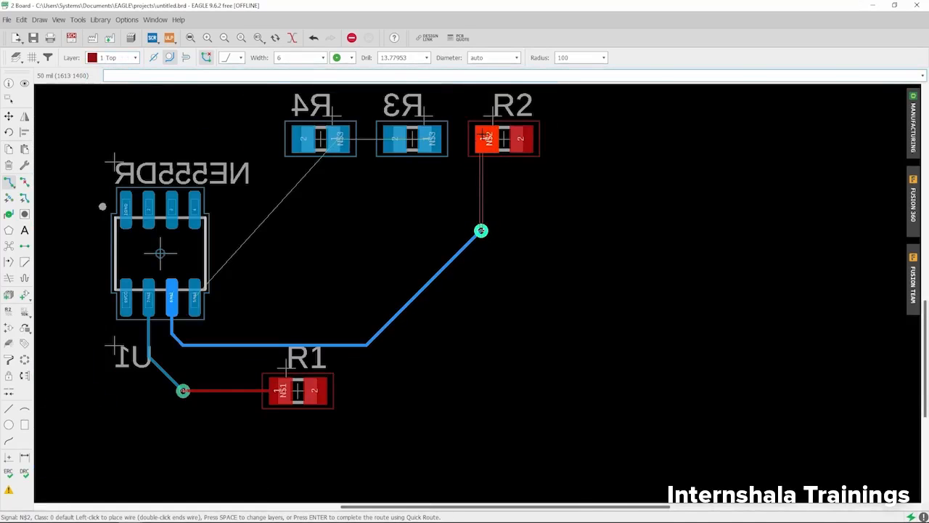
scroll(484, 137, "up", 2)
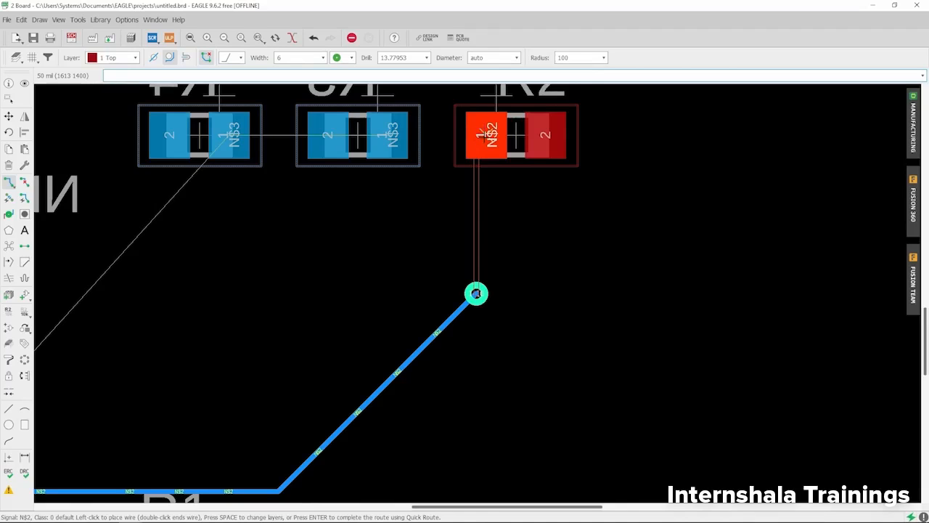
left_click(483, 135)
scroll(494, 160, "down", 3)
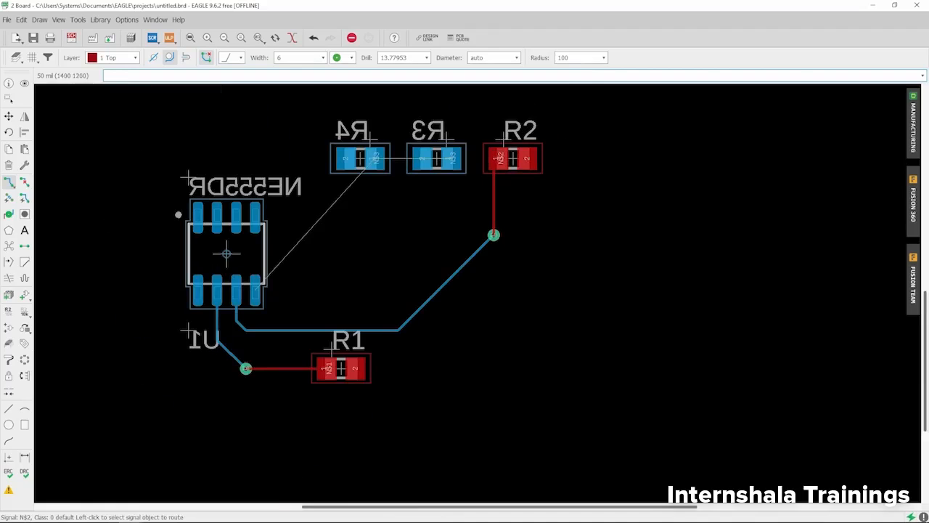
Highlight the complete N$2 signal between U1 and R2 with the Show command.
left_click(24, 84)
scroll(247, 305, "up", 4)
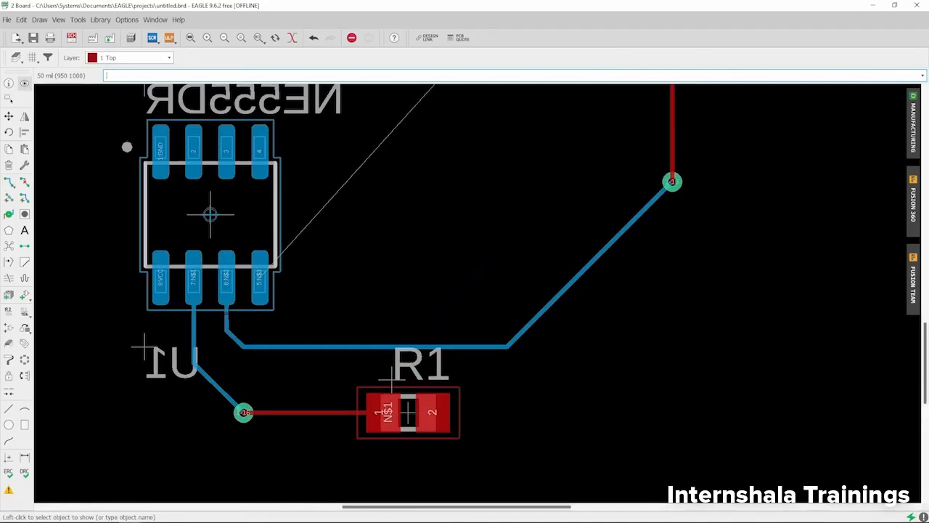
scroll(209, 319, "down", 3)
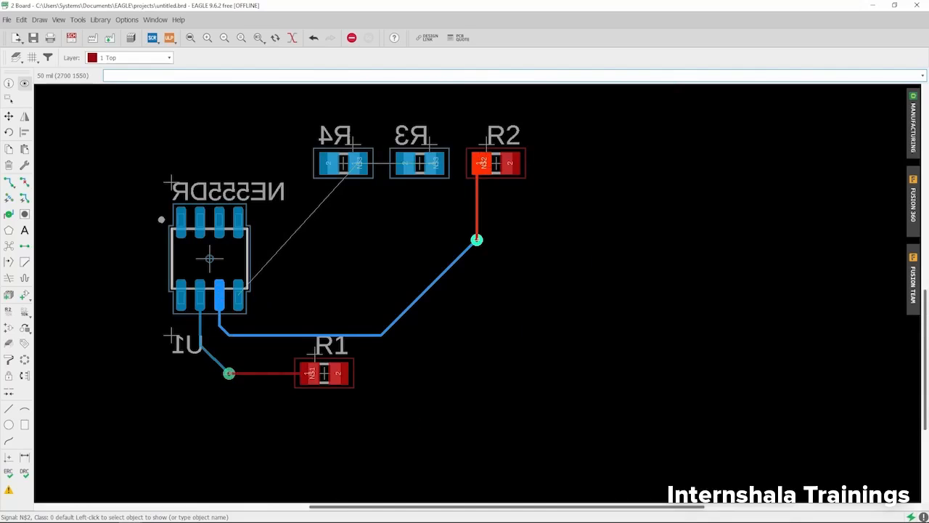
Open the manufacturing preview and inspect the top-side trace and via at R2.
left_click(913, 129)
left_click_drag(621, 95, 474, 11)
scroll(514, 156, "down", 5)
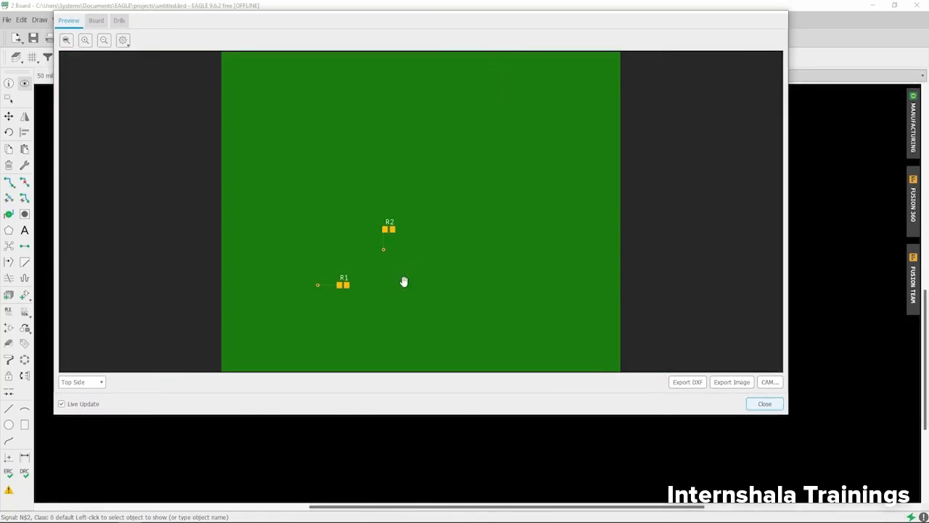
scroll(381, 245, "up", 4)
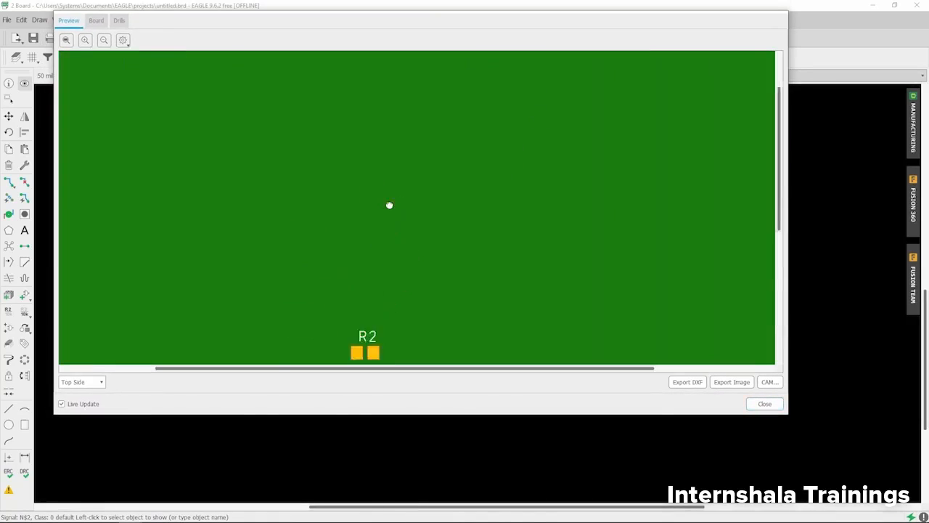
scroll(363, 315, "down", 5)
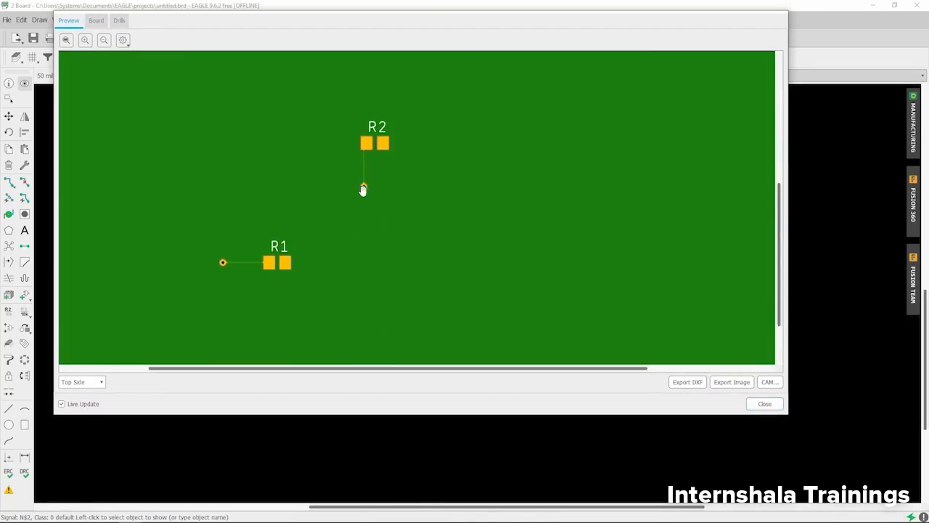
scroll(363, 190, "up", 3)
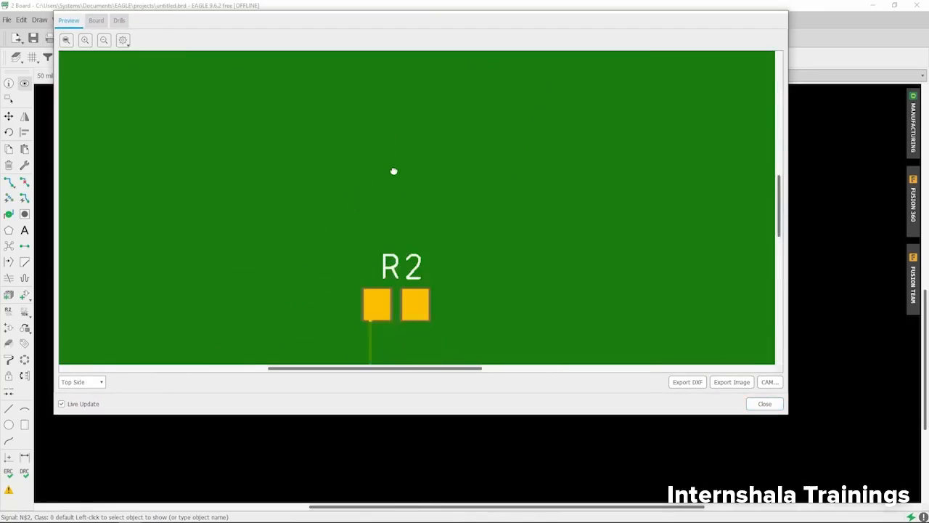
scroll(377, 349, "down", 4)
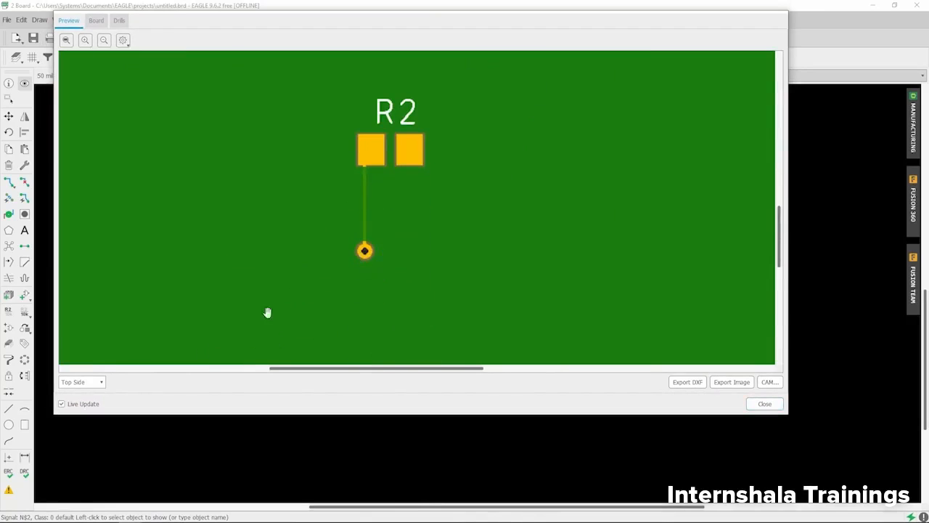
Switch the manufacturing preview to Bottom Side, inspect the traces from U1 to both vias, and close the preview.
left_click(91, 381)
left_click(165, 372)
scroll(342, 197, "down", 3)
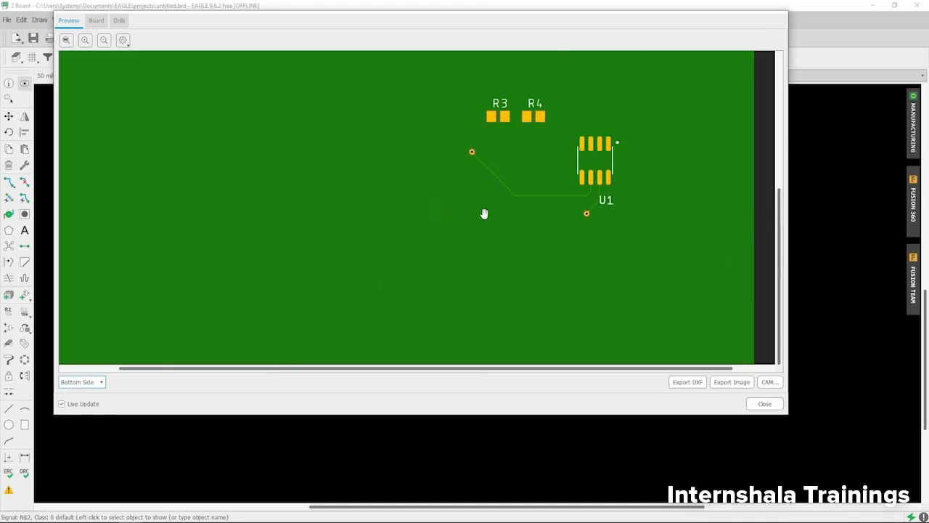
scroll(491, 213, "up", 5)
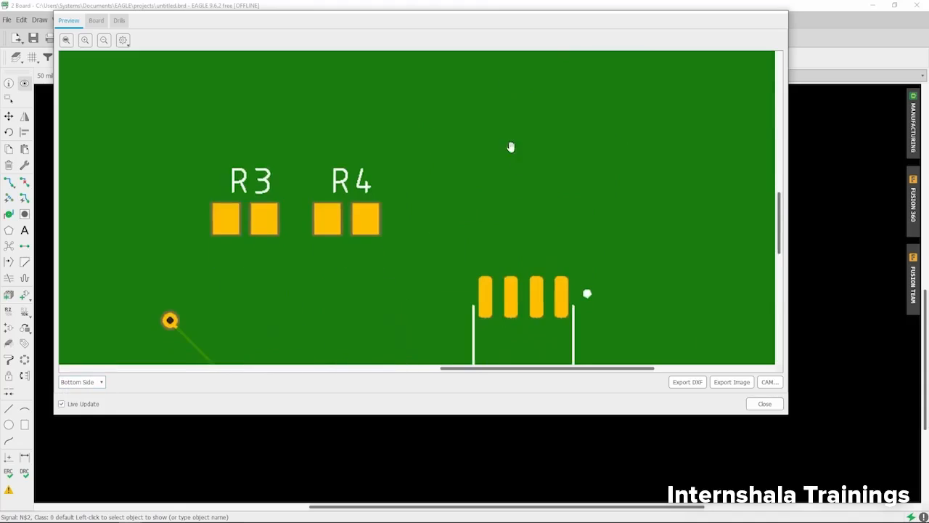
scroll(511, 147, "down", 3)
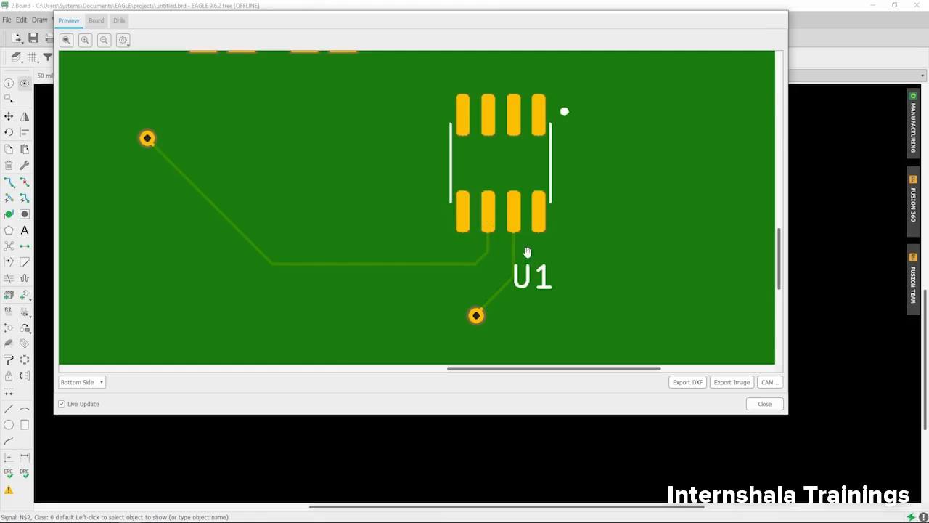
left_click(763, 403)
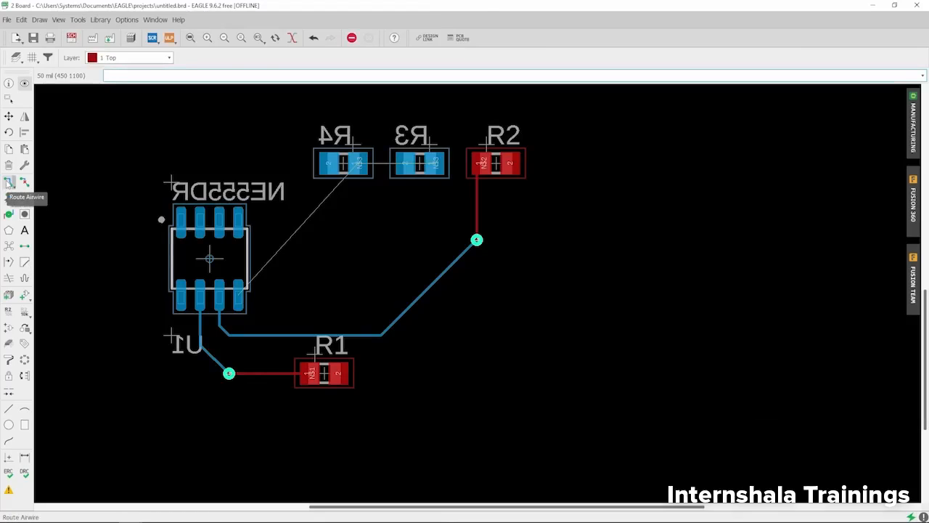
Route signal N$3 from pad 5 of U1 to pad 1 of R4 on layer 16 Bottom.
left_click(8, 182)
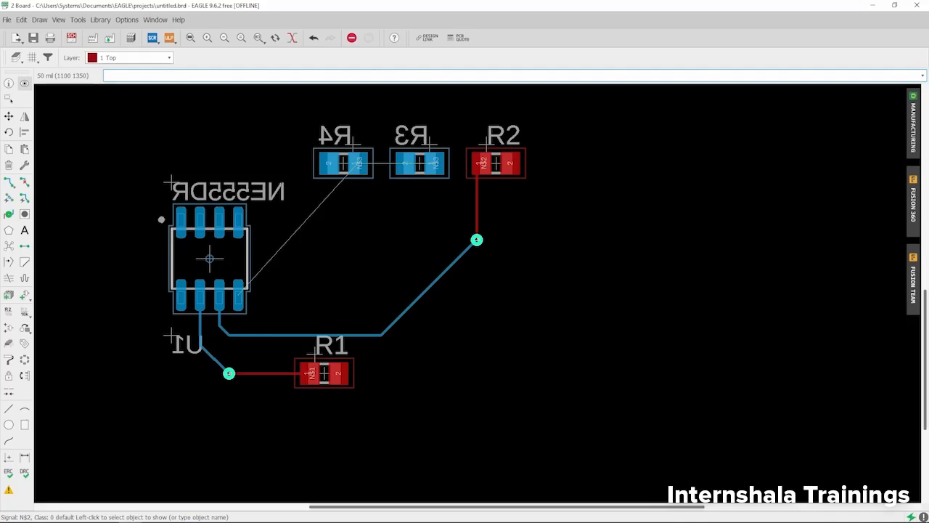
scroll(238, 304, "up", 1)
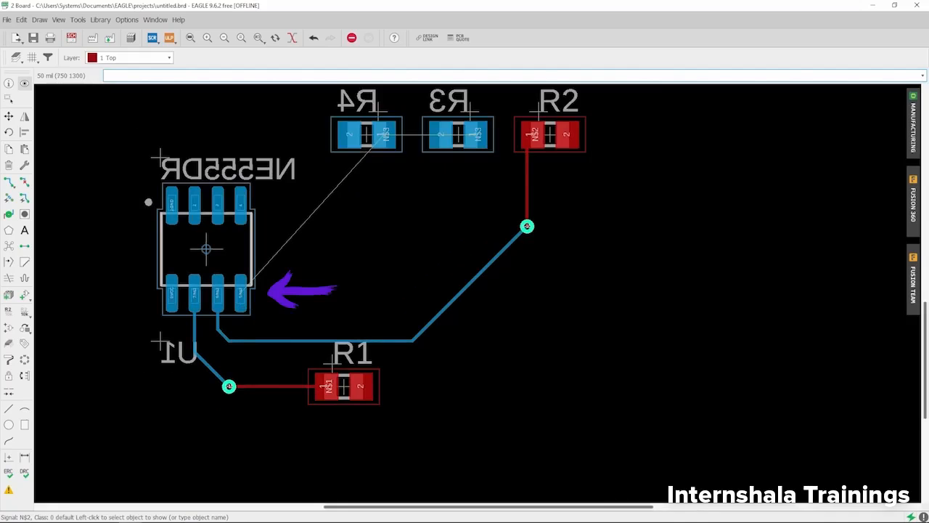
left_click(9, 182)
scroll(240, 295, "up", 1)
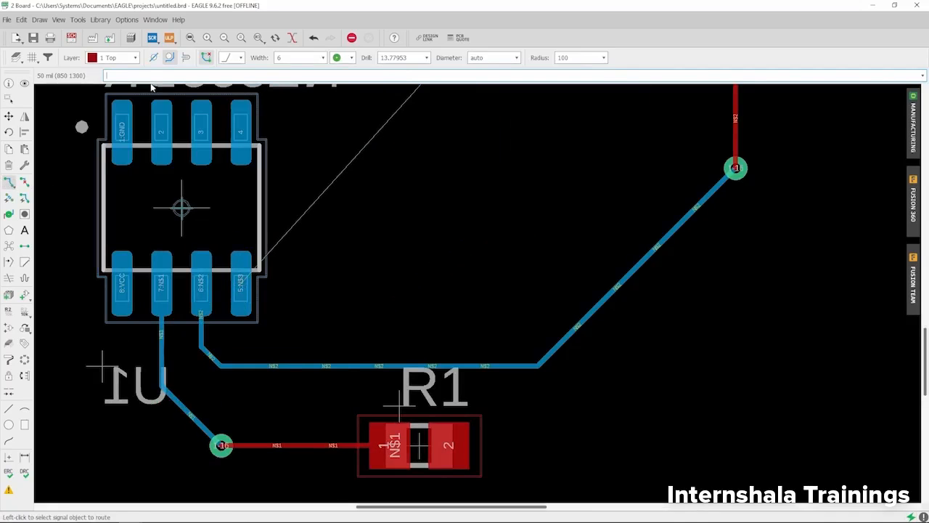
left_click(114, 58)
left_click(114, 80)
scroll(230, 291, "down", 2)
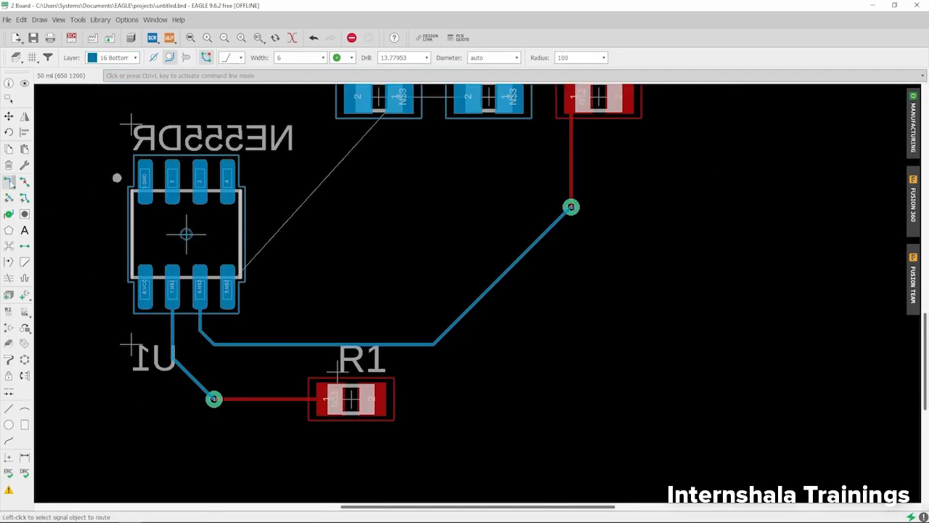
left_click(226, 289)
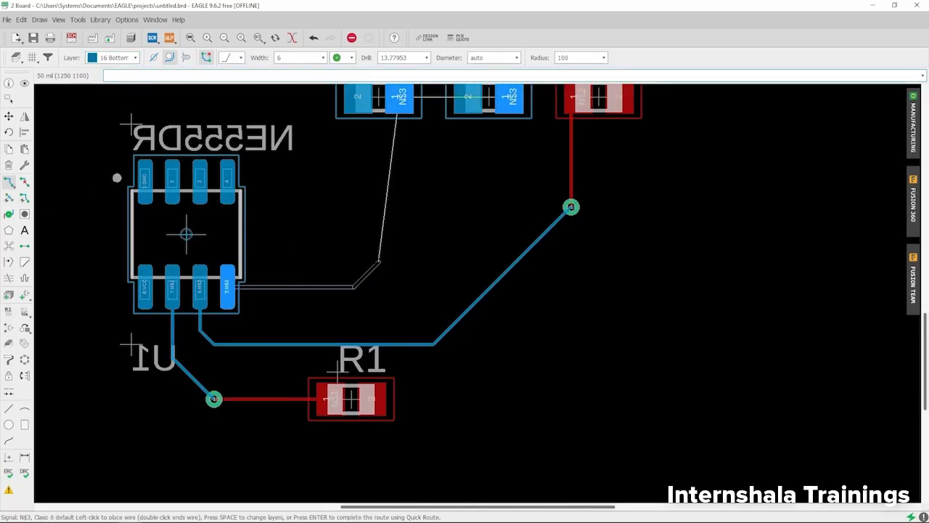
left_click(406, 207)
scroll(363, 319, "down", 3)
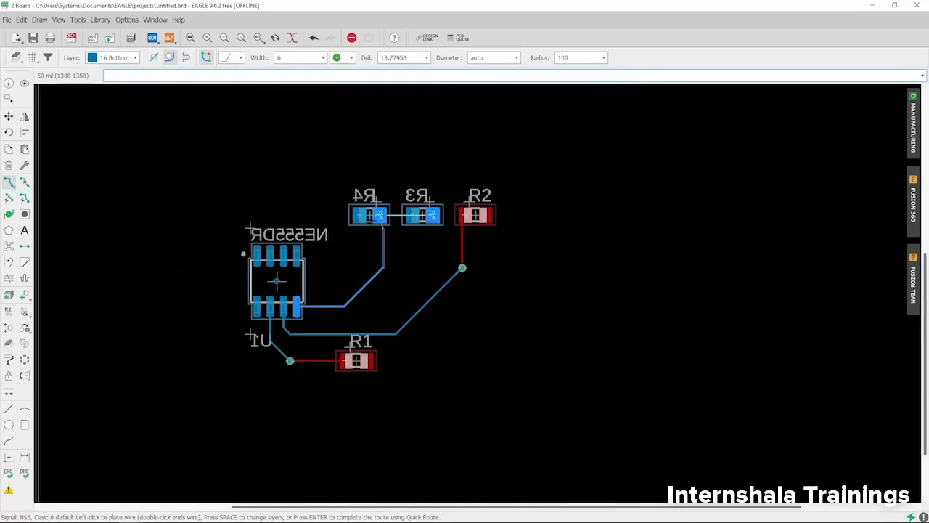
scroll(370, 225, "up", 3)
left_click(390, 210)
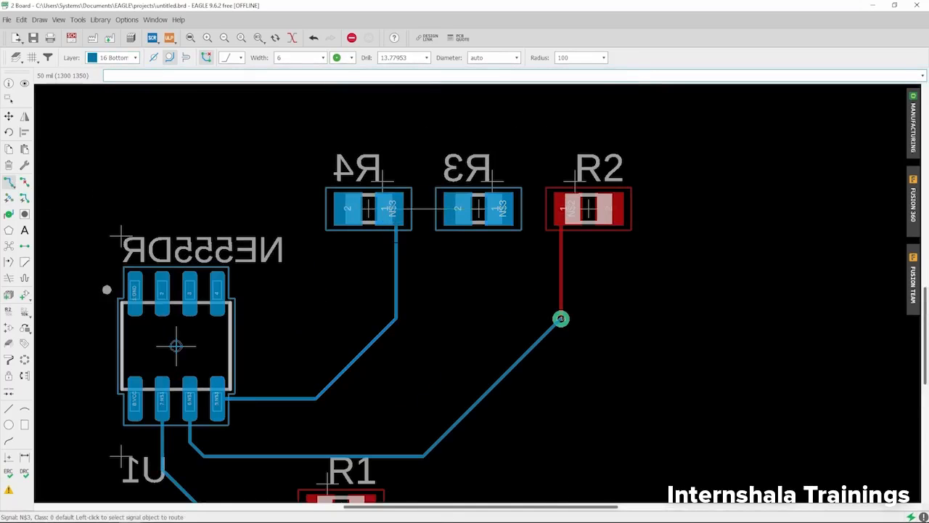
Rip up the vertical segment of the N$3 trace below R4 and the diagonal segment that follows it.
scroll(391, 198, "down", 2)
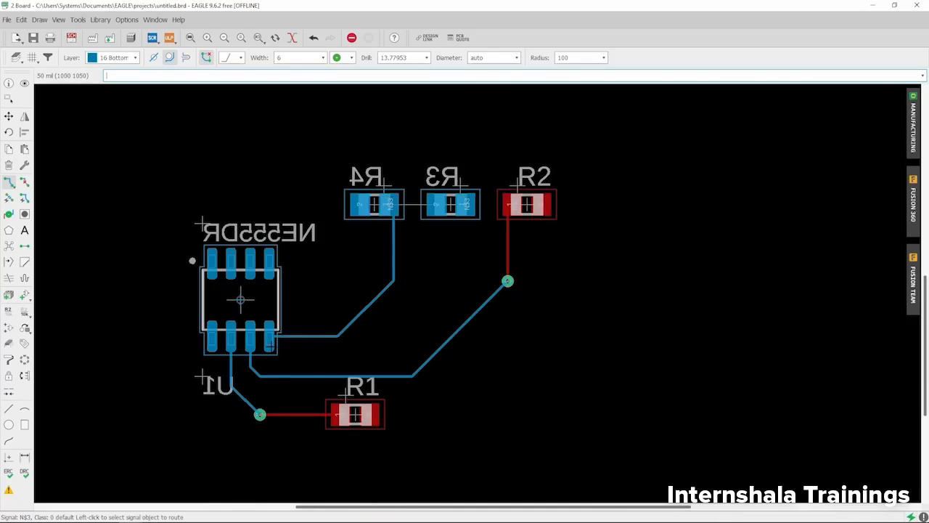
scroll(322, 327, "up", 2)
scroll(313, 268, "down", 2)
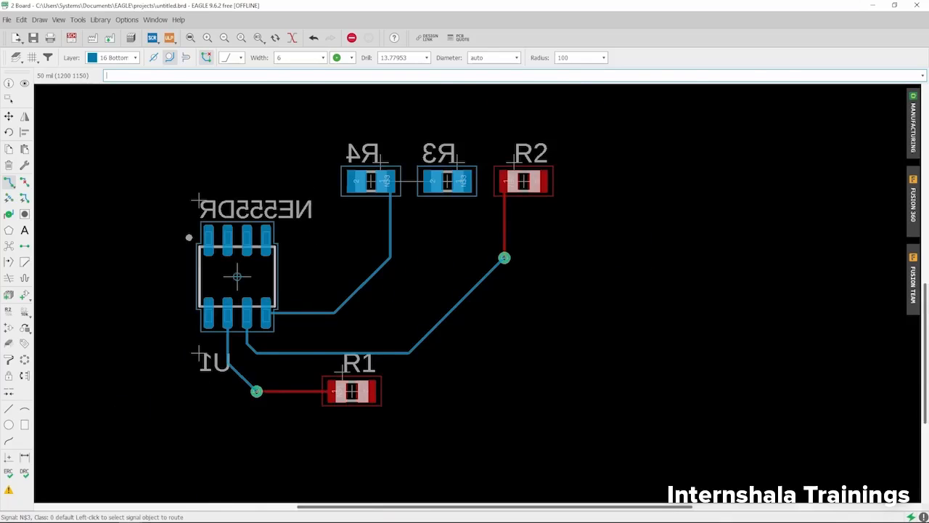
scroll(458, 280, "up", 2)
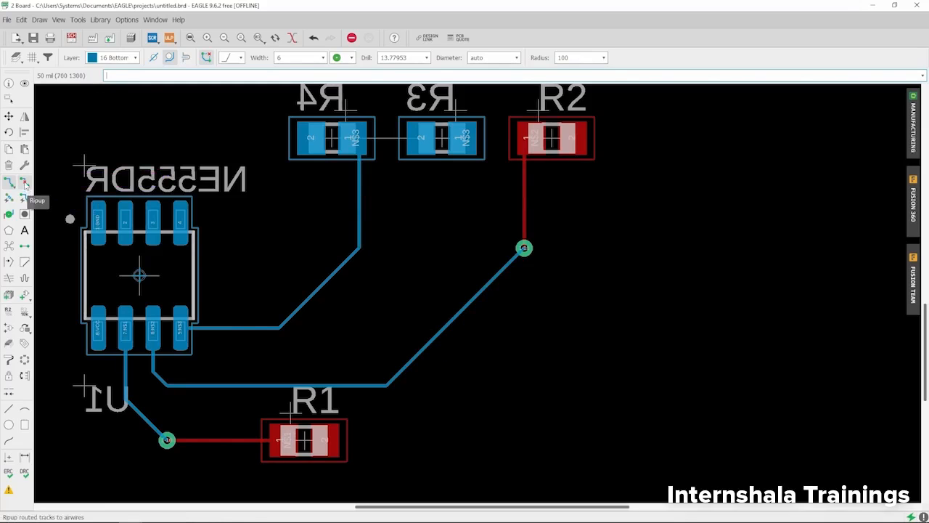
left_click(25, 183)
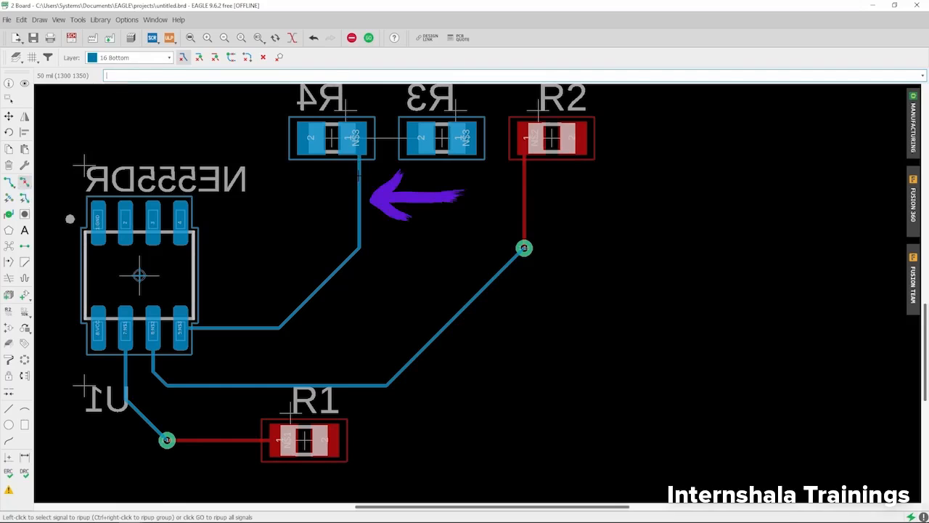
left_click(359, 181)
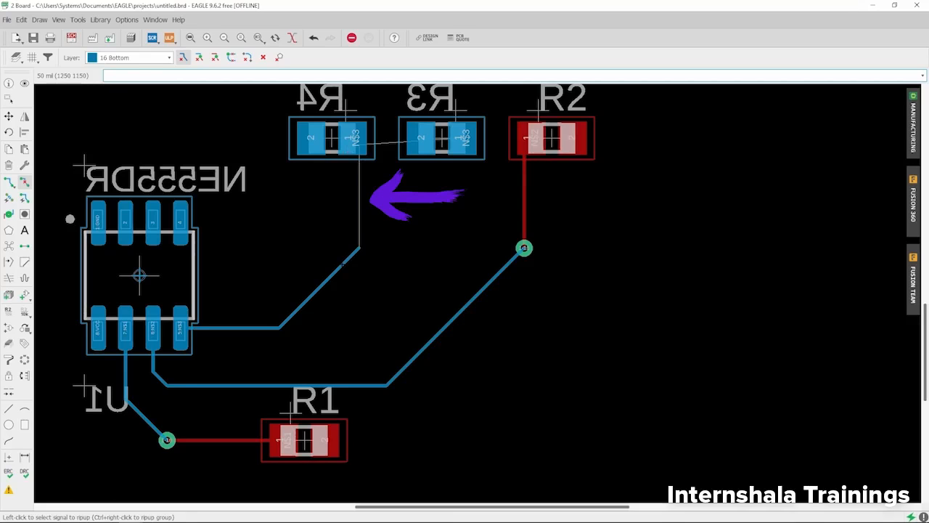
left_click(342, 264)
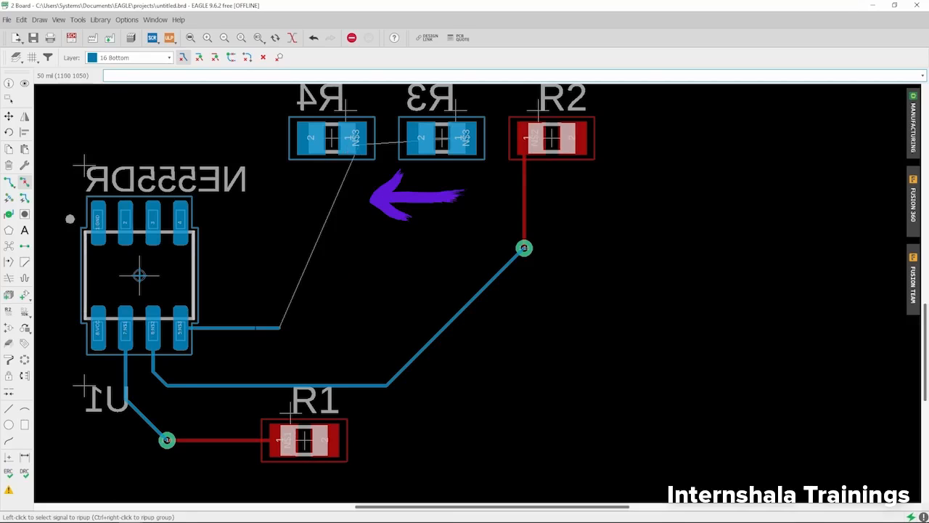
Check the leftover N$3 stub on the bottom side of the manufacturing preview, and rip up that last segment at U1.
left_click(913, 119)
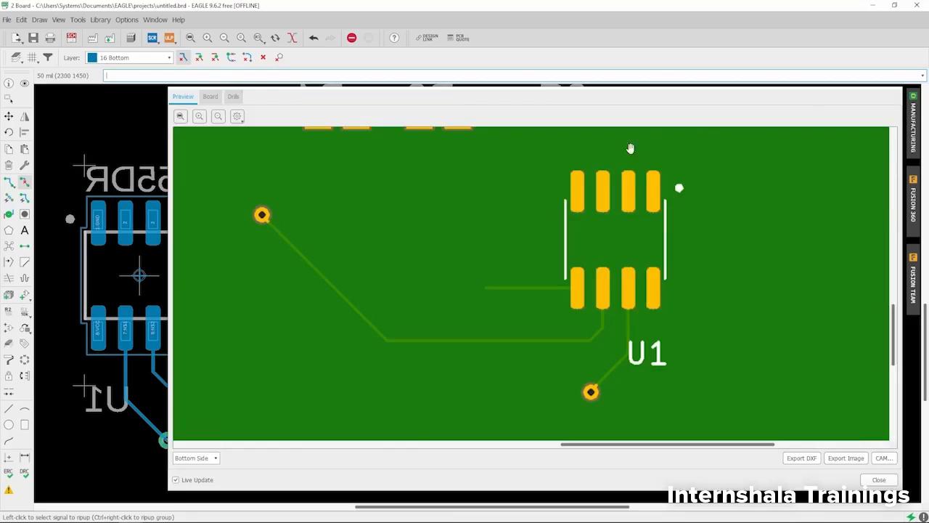
left_click_drag(552, 105, 556, 26)
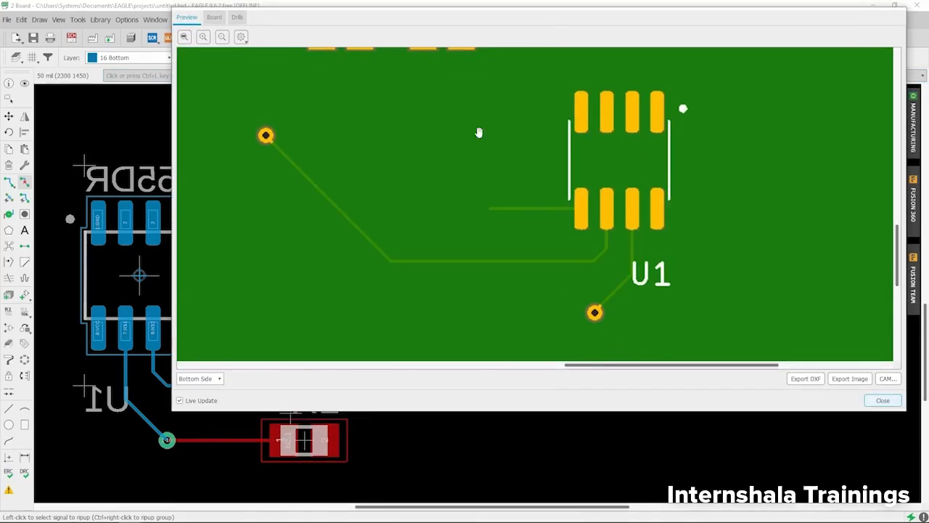
scroll(433, 196, "down", 2)
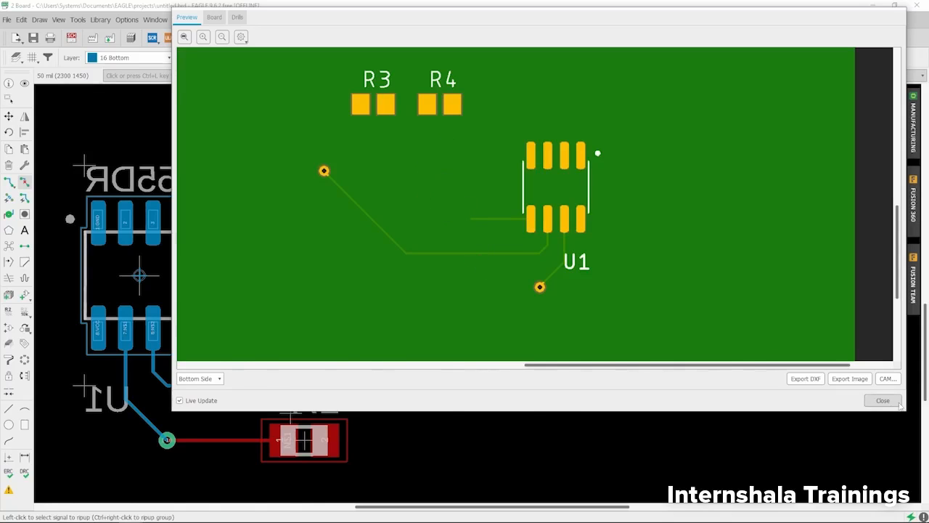
left_click(882, 400)
left_click(224, 328)
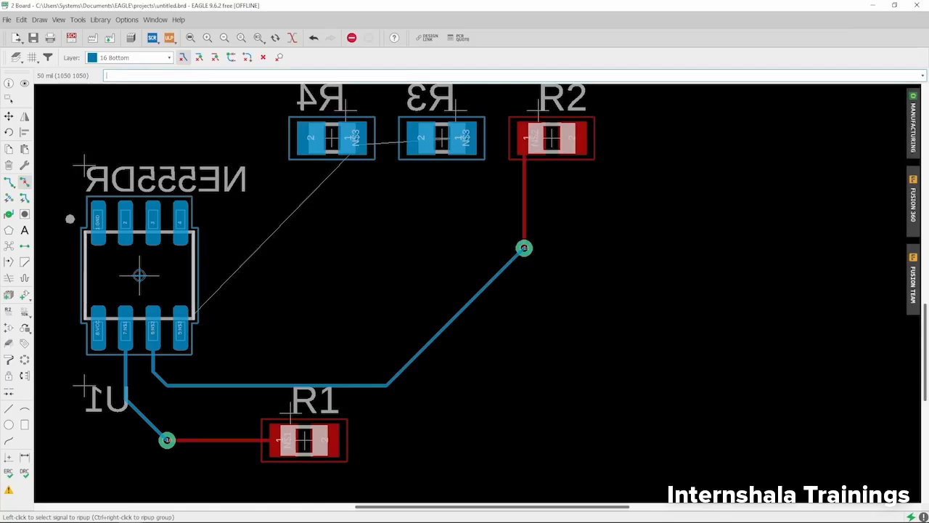
Delete the top-layer N$2 trace segment between pad 1 of R2 and its via.
left_click(24, 183)
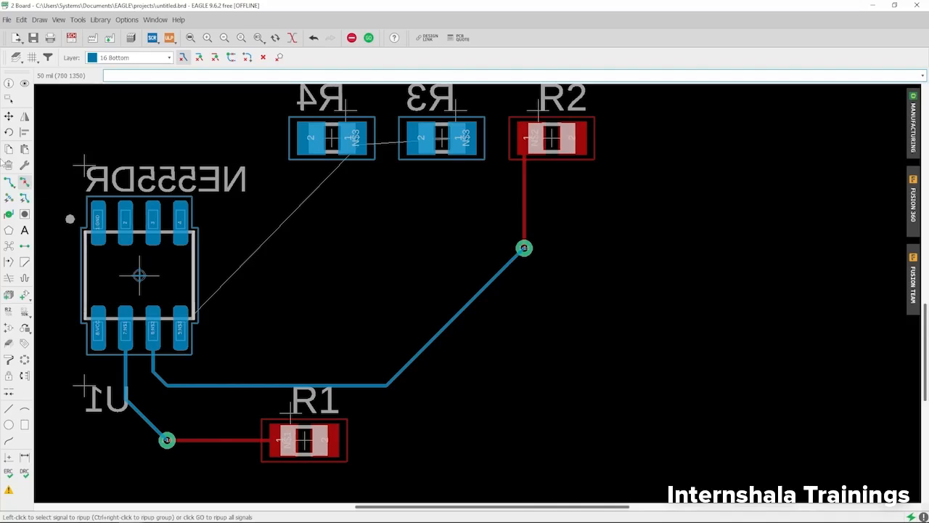
left_click(8, 165)
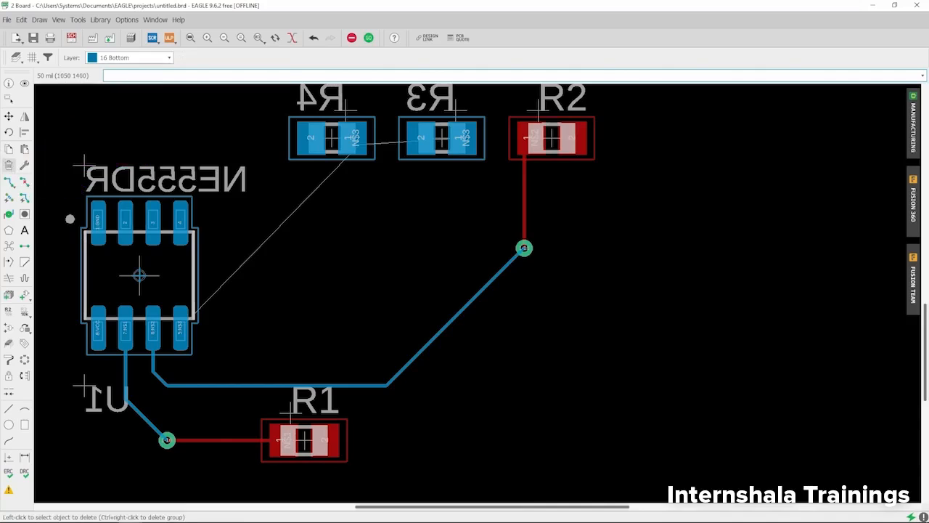
scroll(236, 119, "down", 3)
scroll(418, 142, "up", 3)
scroll(380, 175, "up", 2)
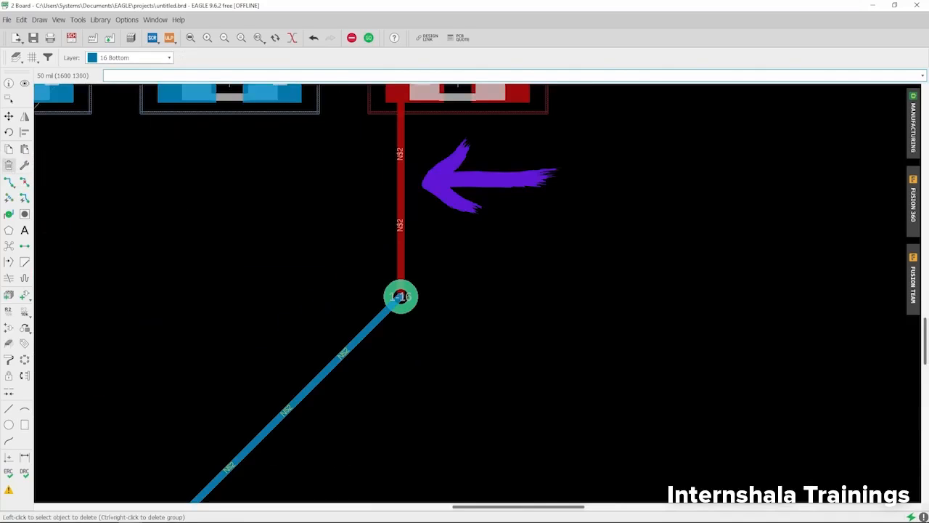
left_click(401, 183)
scroll(401, 184, "down", 2)
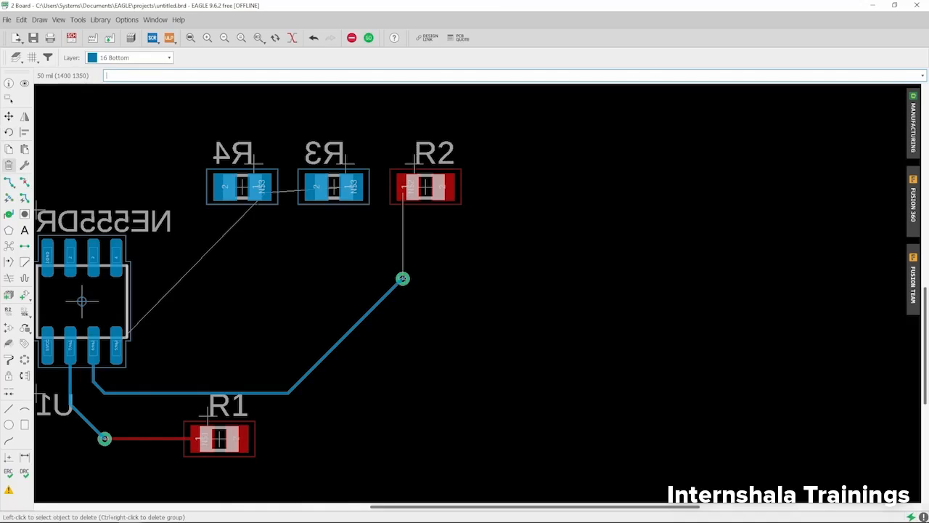
Place three free-standing 1-16 vias between U1 and R2 at (1250 1150), (1350 1150) and (1350 1250) mil.
left_click(24, 184)
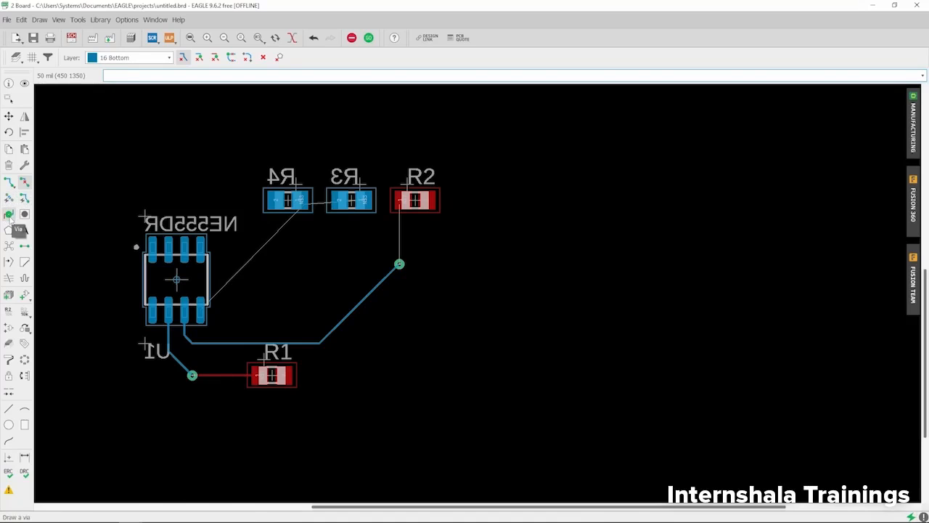
left_click(8, 215)
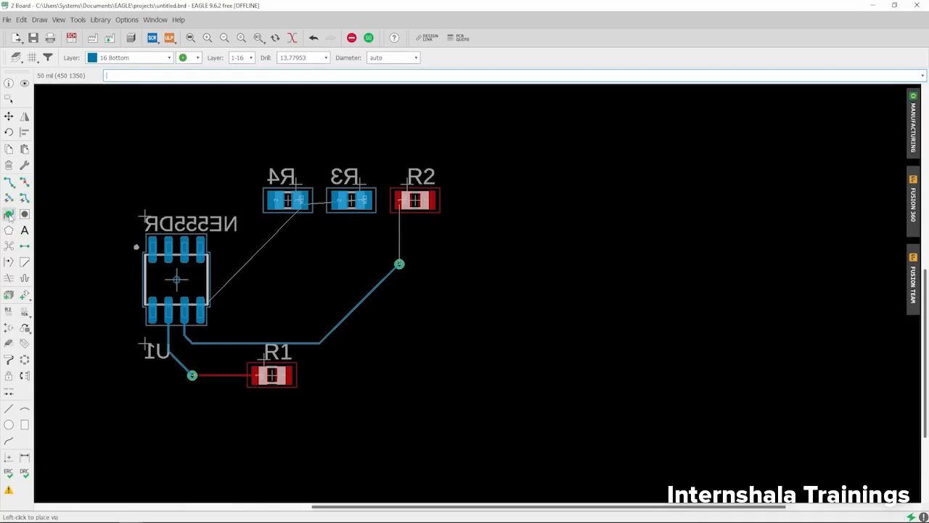
scroll(417, 199, "down", 2)
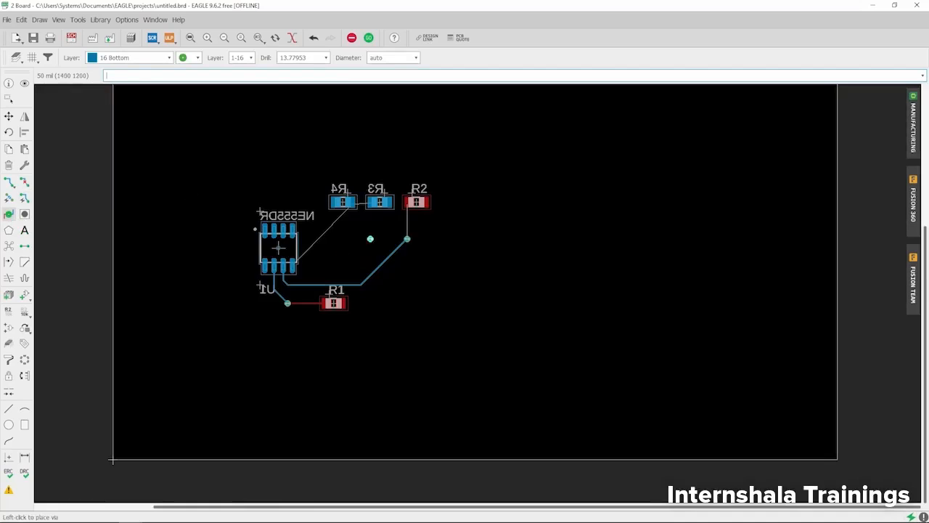
scroll(334, 255, "up", 2)
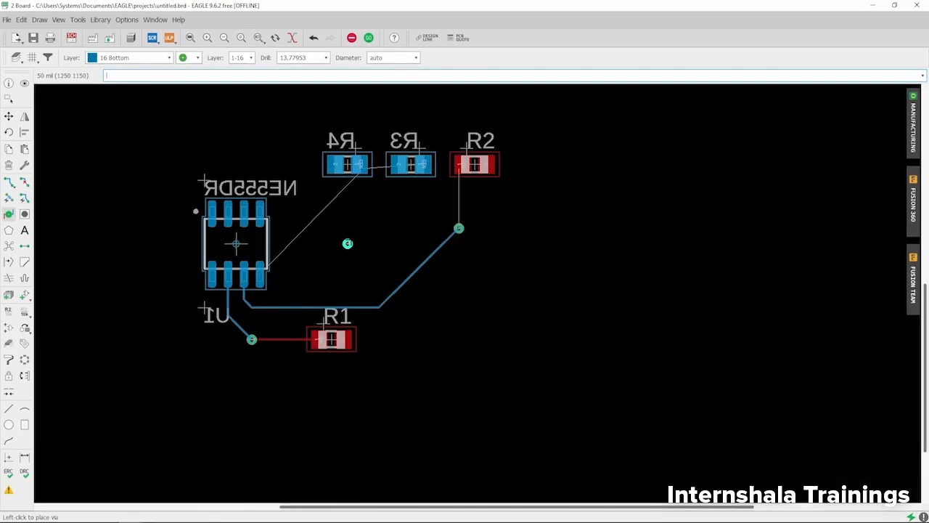
left_click(347, 244)
scroll(363, 244, "up", 3)
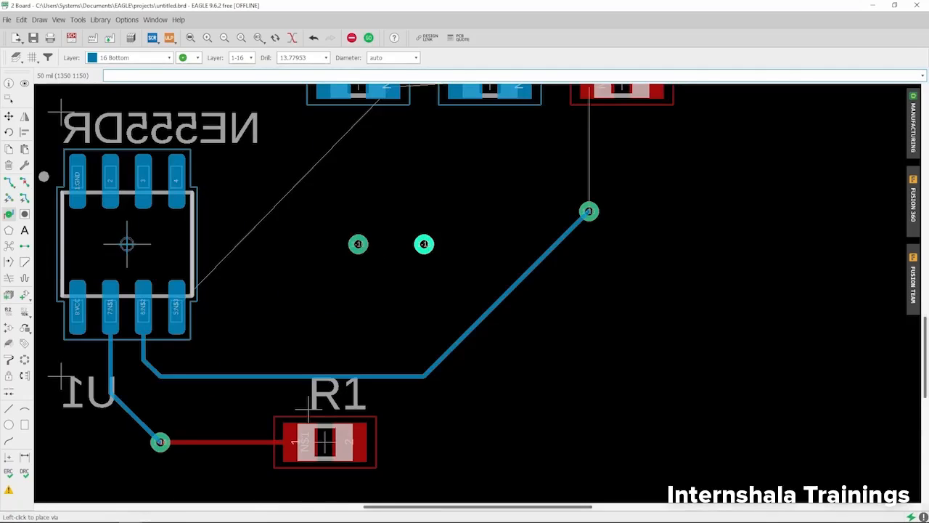
left_click(424, 244)
left_click(424, 177)
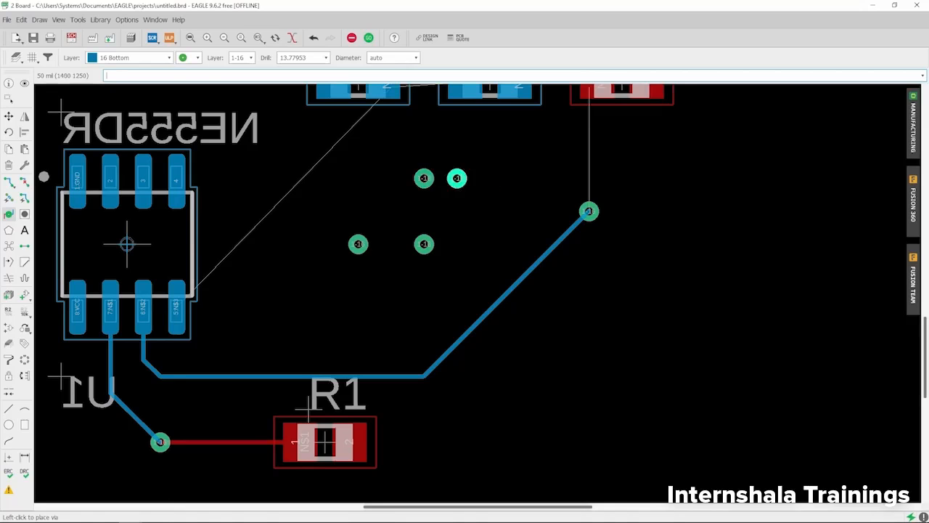
left_click(9, 99)
Set the active layer to 1 Top.
scroll(364, 264, "down", 7)
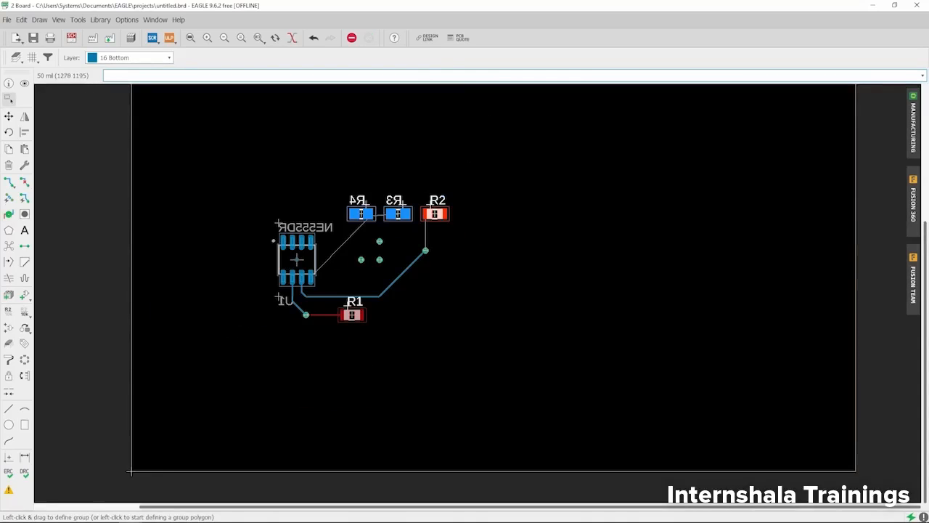
scroll(370, 262, "up", 5)
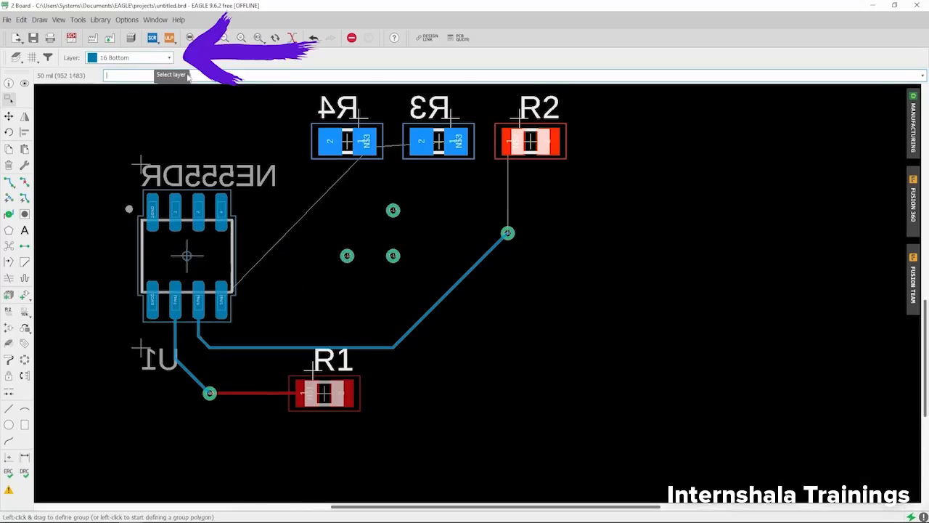
left_click(132, 60)
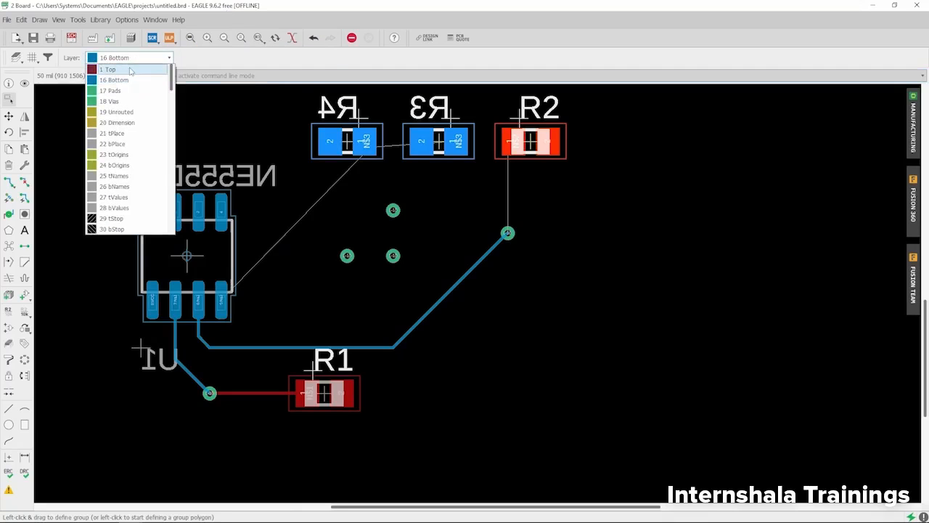
left_click(131, 70)
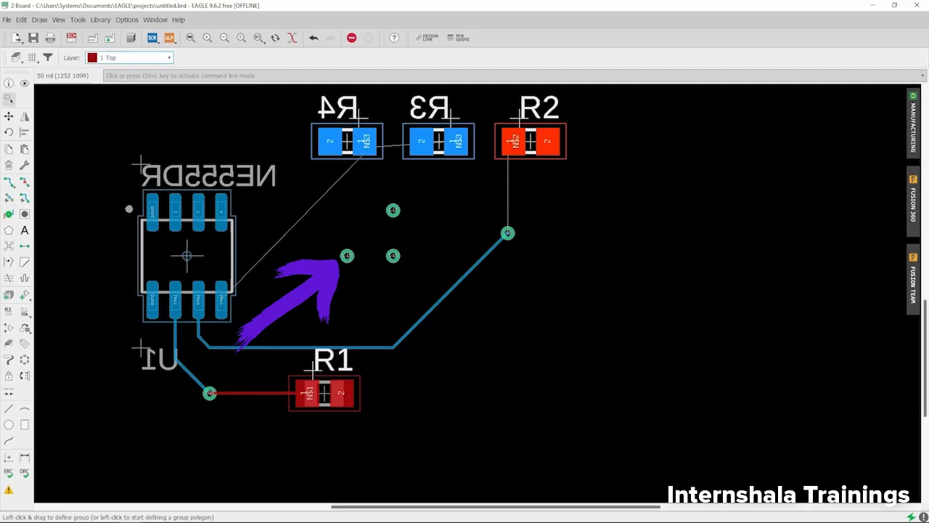
Open the manufacturing preview and examine the three new vias on the bottom side of the board.
scroll(347, 255, "up", 1)
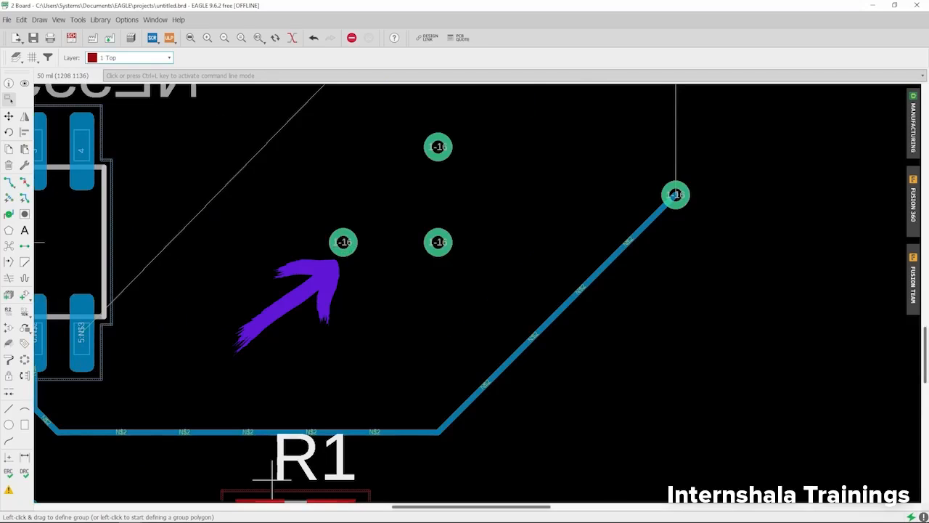
left_click(913, 138)
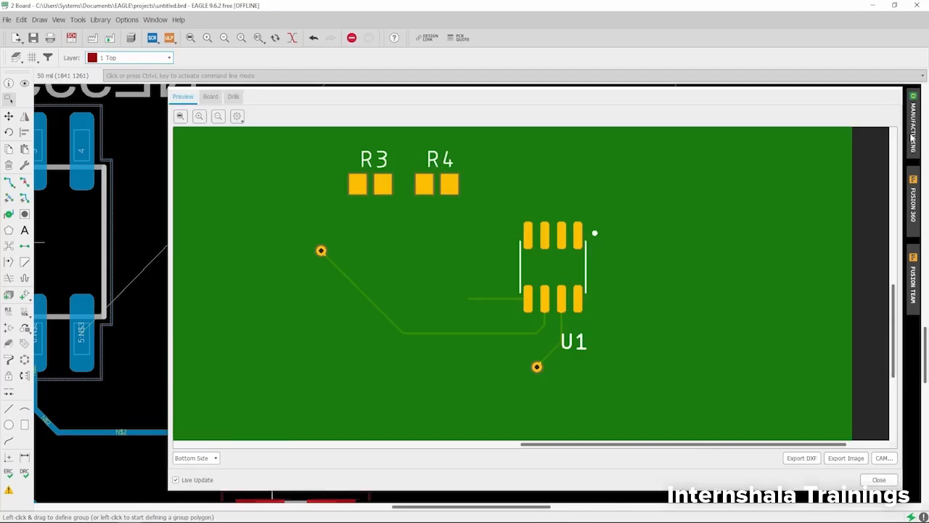
scroll(403, 292, "up", 1)
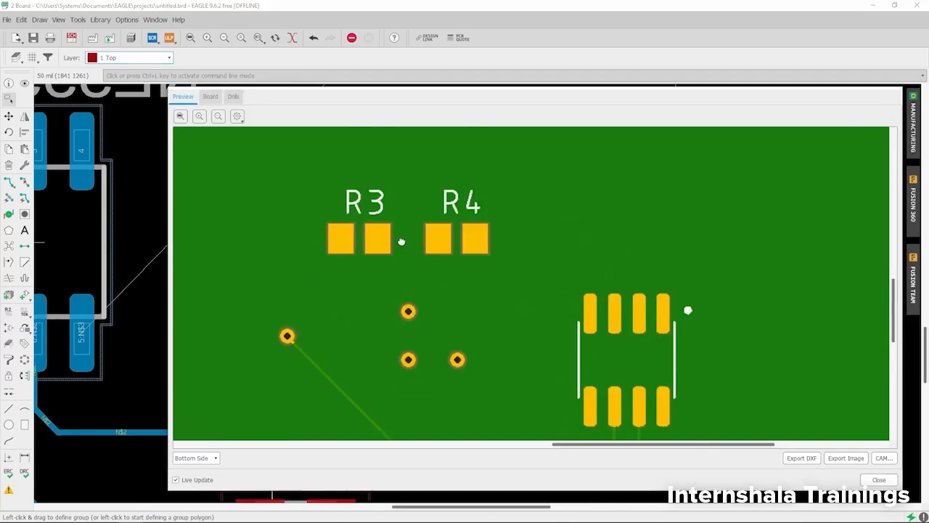
scroll(397, 265, "down", 2)
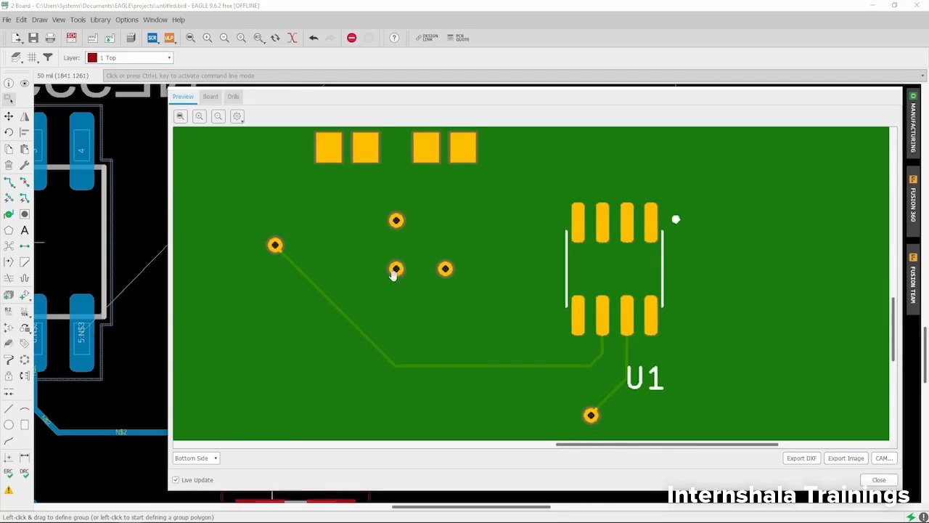
Switch the manufacturing preview to the top side, examine the three free-standing vias near R1 and R2, and close the preview.
left_click(209, 458)
left_click(200, 467)
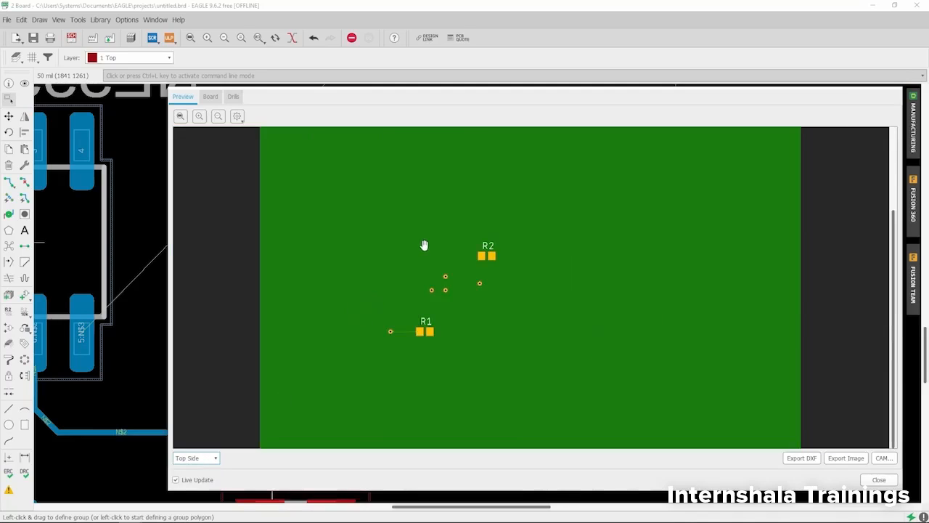
scroll(433, 295, "up", 5)
left_click_drag(468, 357, 416, 145)
left_click_drag(496, 383, 446, 229)
left_click_drag(497, 286, 453, 265)
left_click_drag(468, 305, 501, 176)
left_click_drag(384, 311, 538, 285)
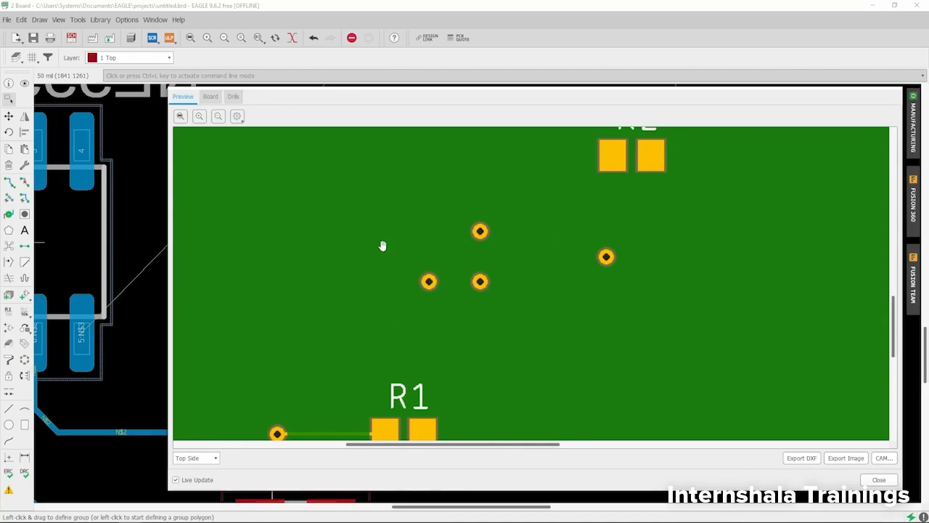
left_click(879, 479)
Place one hole with a 13.77953 mil drill at (800 1550) mil, above U1, and end the Hole command.
scroll(316, 333, "down", 4)
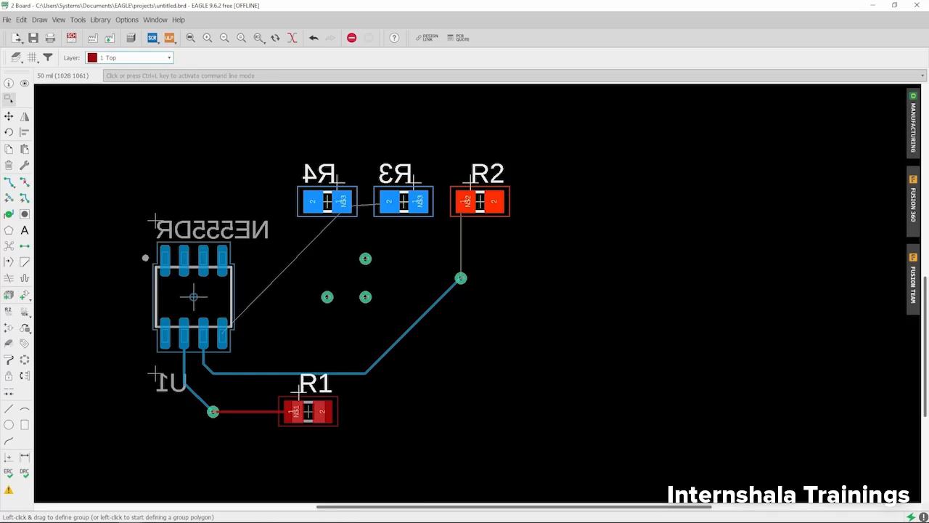
scroll(429, 401, "down", 3)
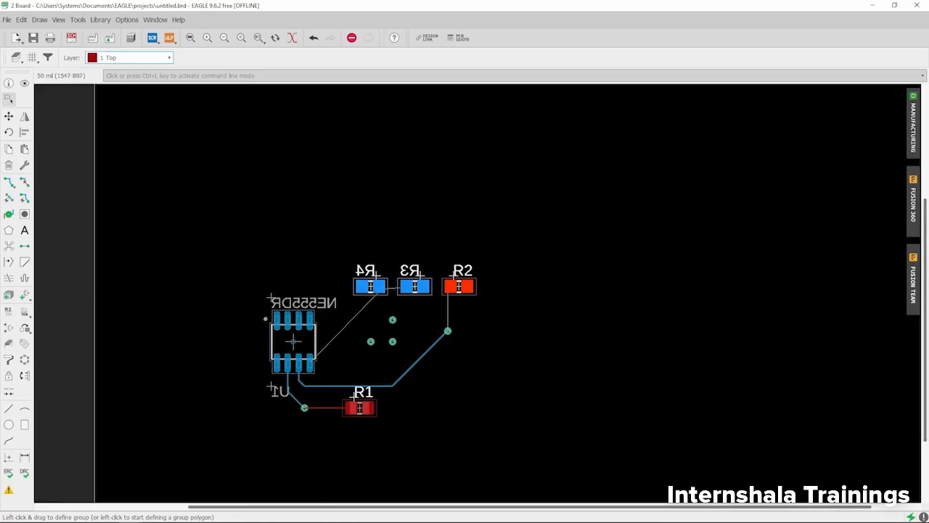
scroll(415, 328, "down", 3)
scroll(406, 365, "up", 6)
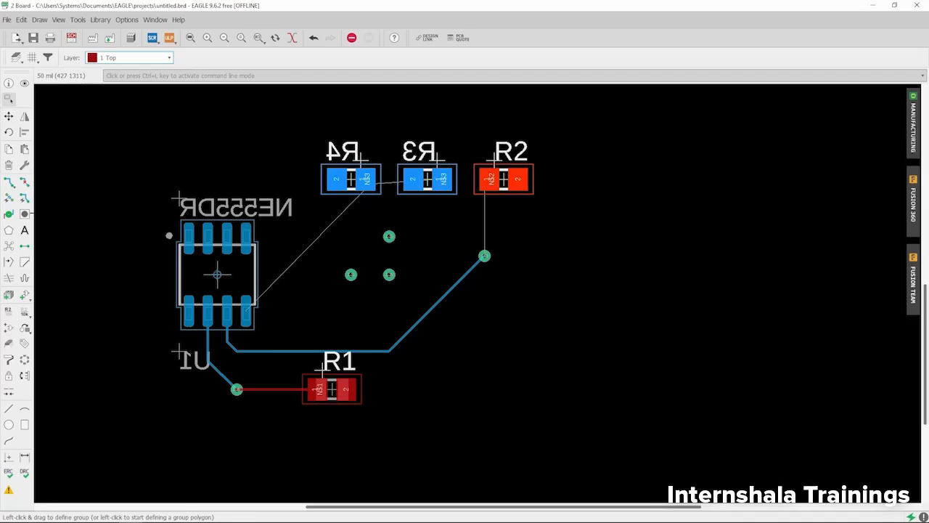
left_click(24, 215)
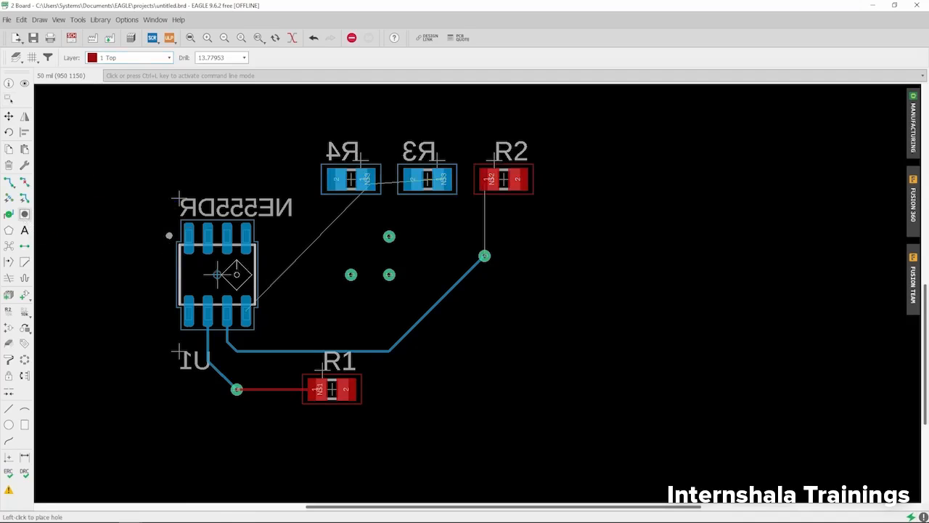
scroll(236, 275, "down", 5)
scroll(203, 230, "up", 1)
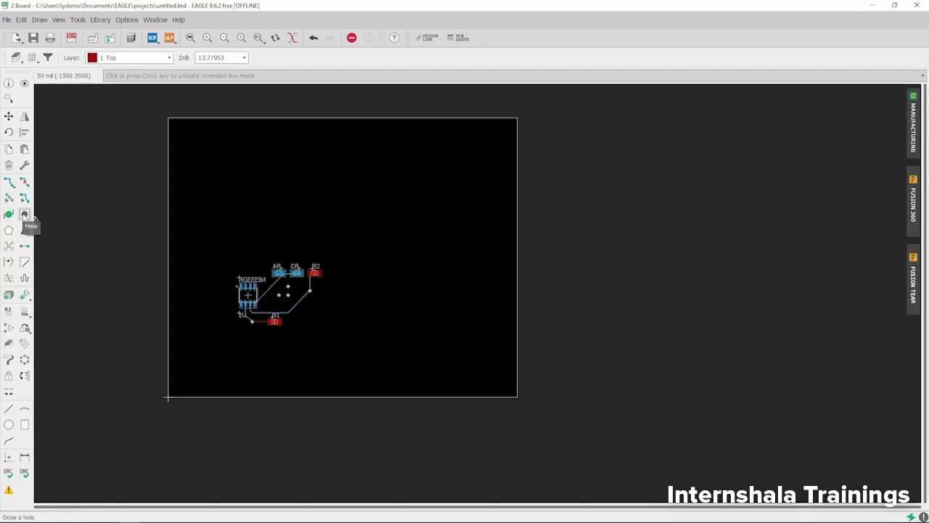
scroll(156, 174, "up", 3)
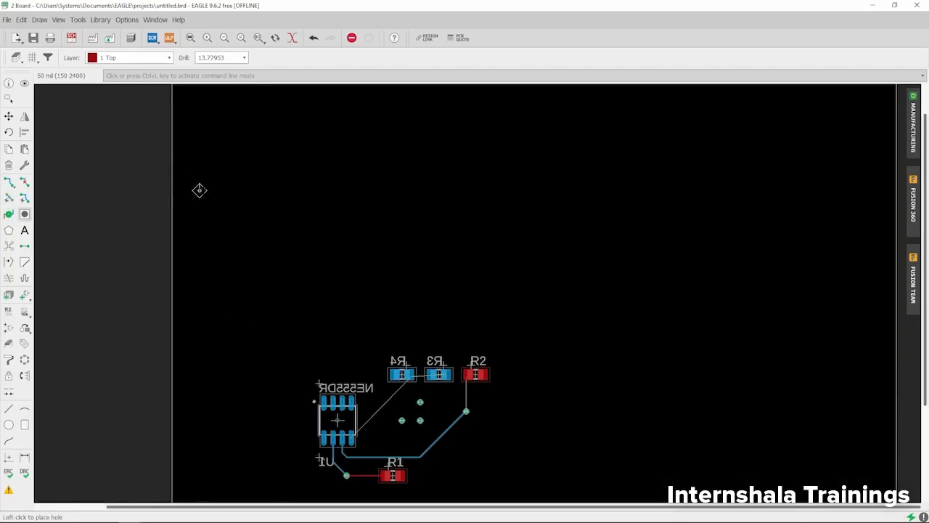
scroll(225, 170, "down", 2)
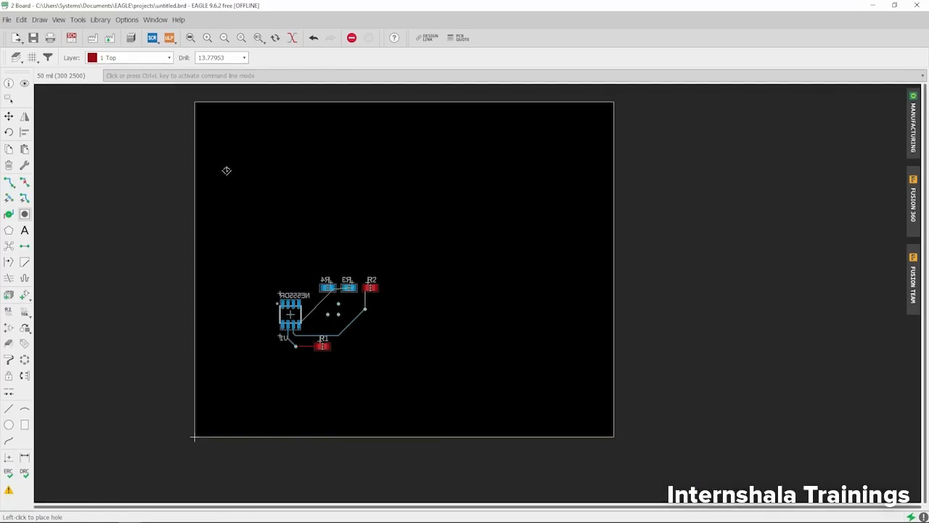
scroll(279, 272, "up", 2)
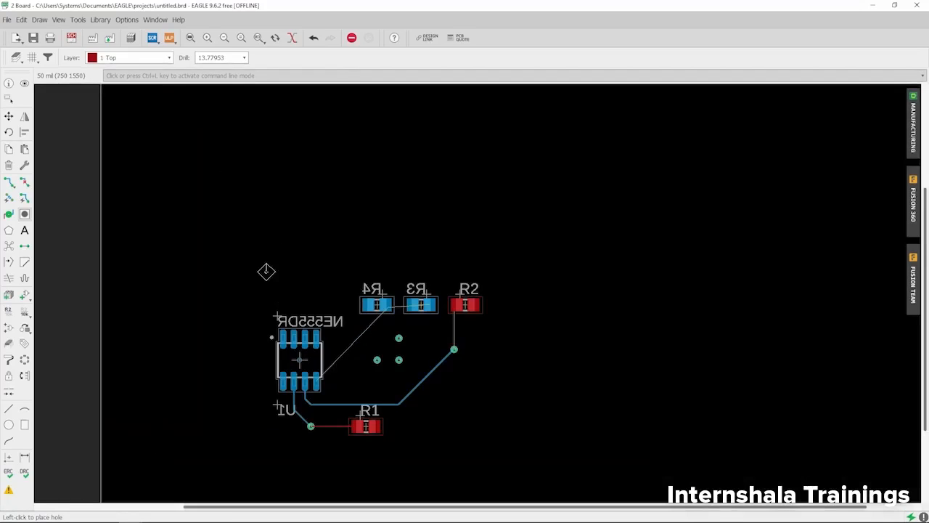
left_click(278, 272)
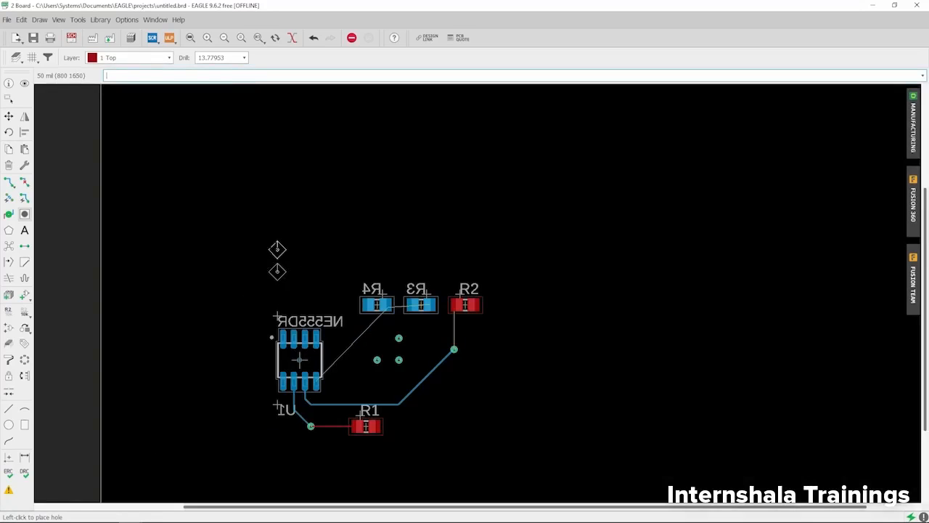
left_click(9, 98)
Examine the new hole above U1 in the top-side manufacturing preview and close the preview.
scroll(273, 290, "up", 5)
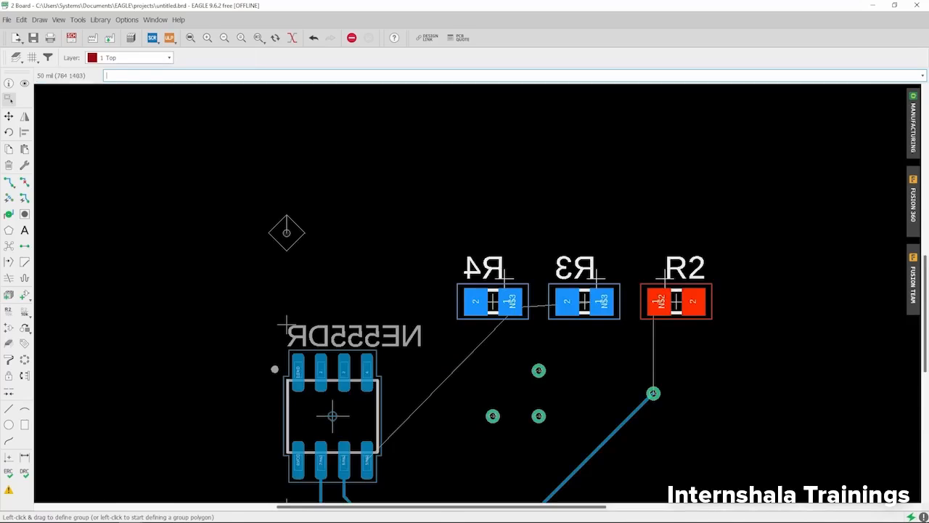
left_click(913, 119)
scroll(453, 267, "down", 3)
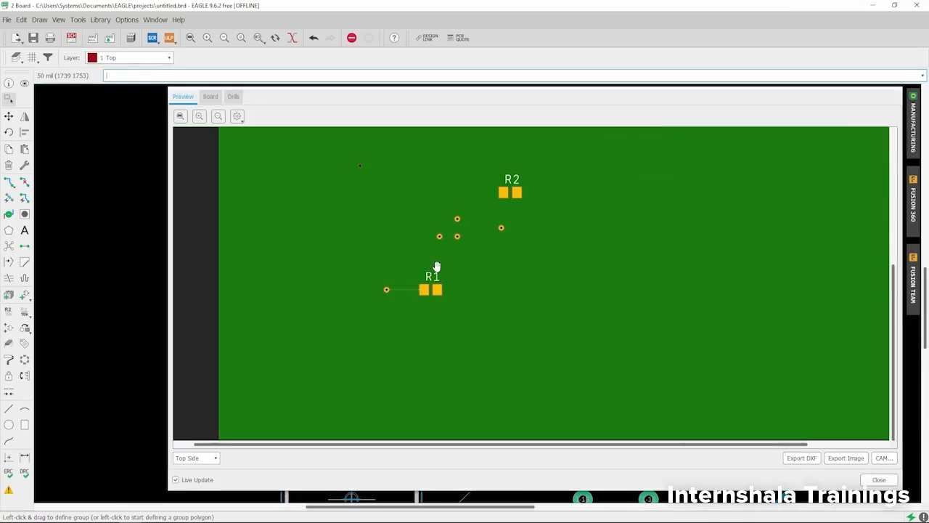
scroll(353, 251, "up", 6)
left_click_drag(362, 188, 358, 182)
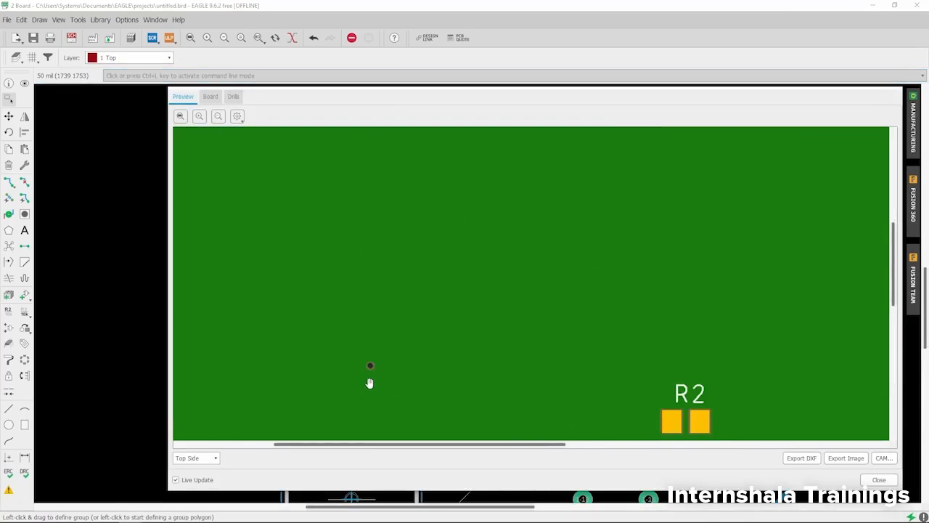
left_click_drag(369, 382, 363, 207)
scroll(368, 275, "up", 2)
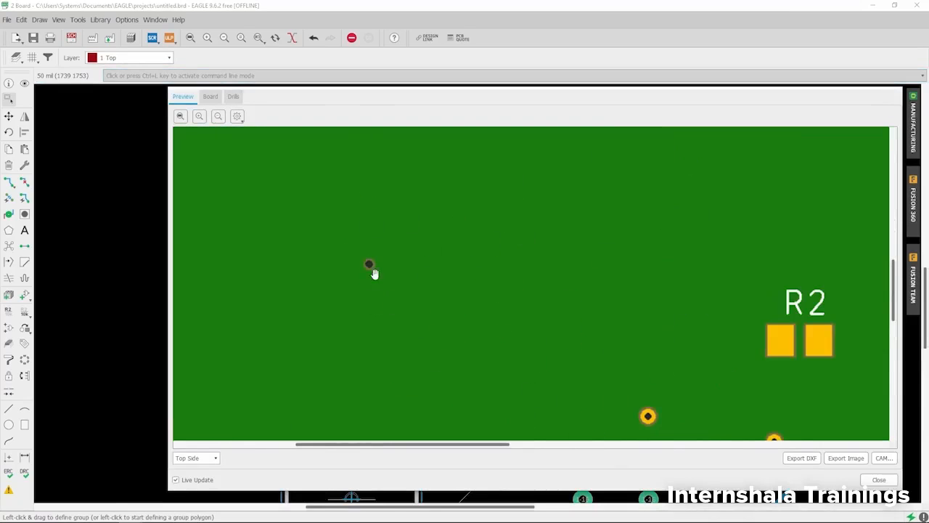
left_click(879, 479)
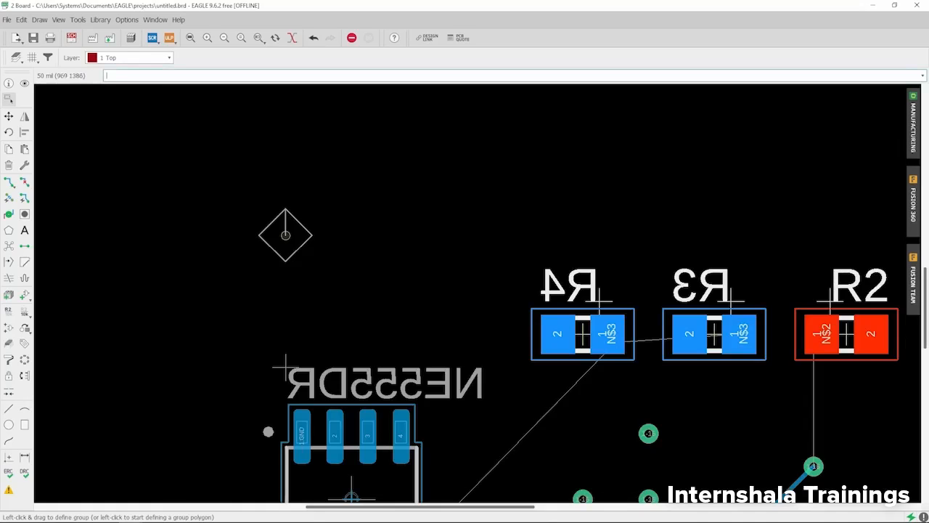
Set the drill of the hole above U1 to 39.37008 mil in its properties.
right_click(286, 235)
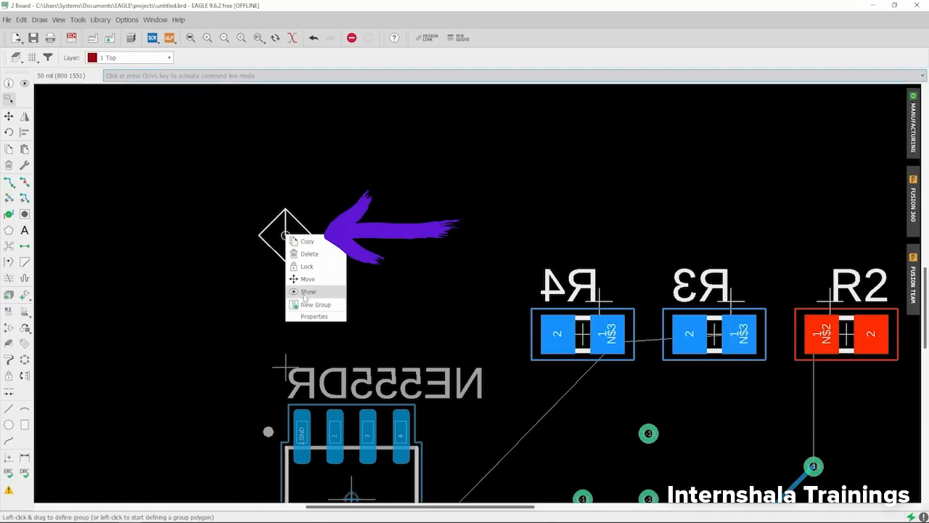
left_click(257, 219)
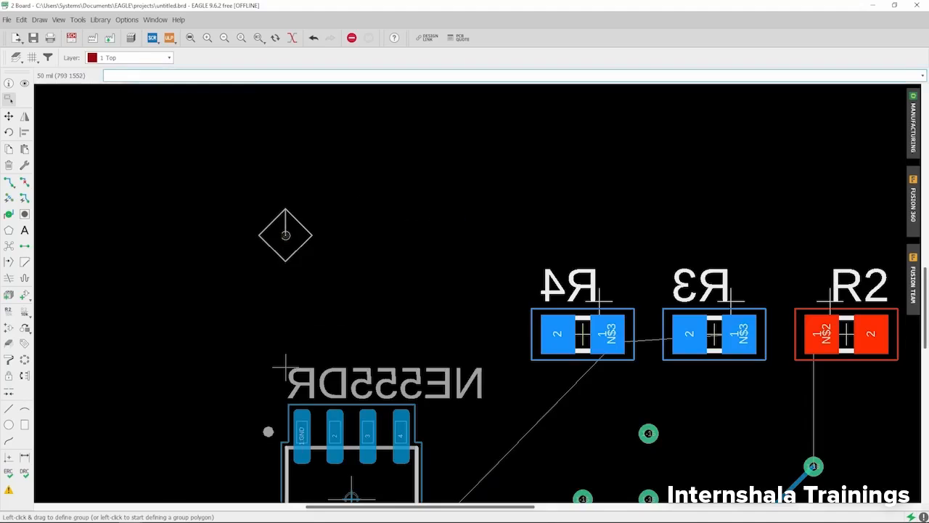
right_click(285, 235)
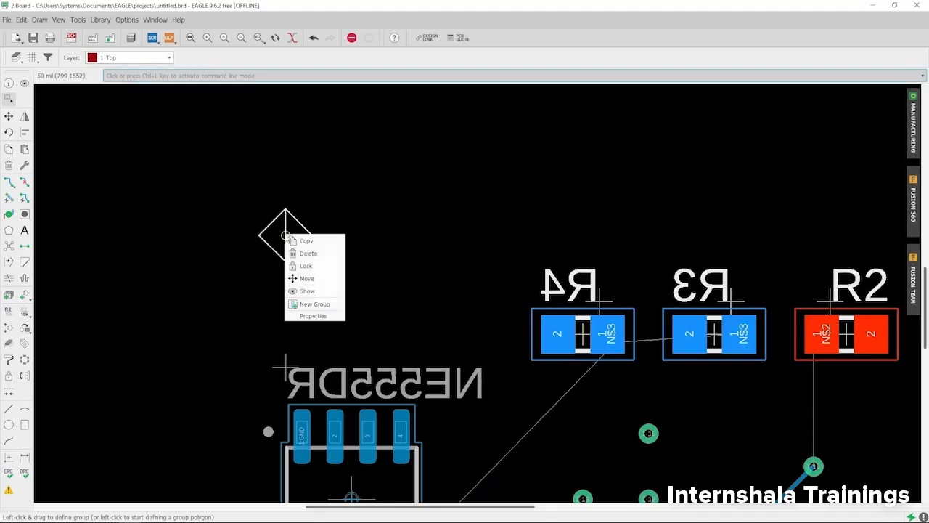
left_click(314, 316)
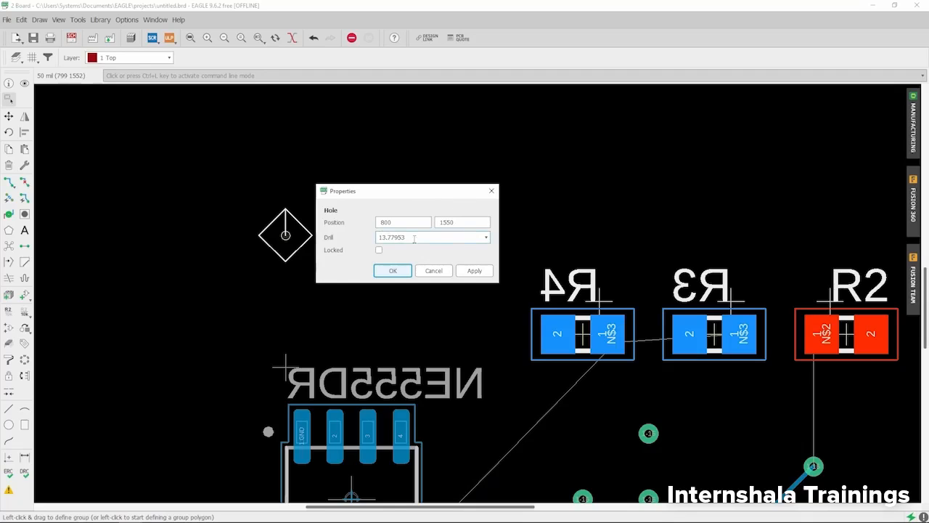
left_click(485, 237)
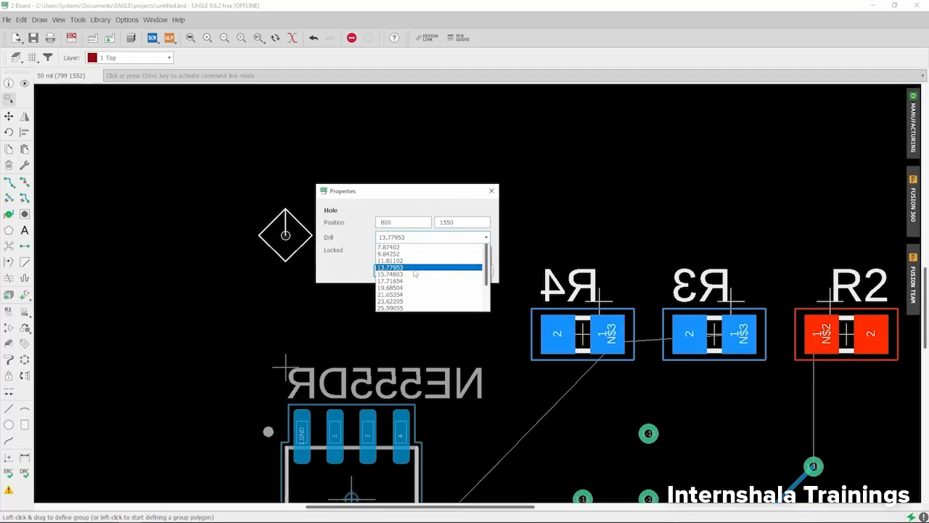
scroll(410, 273, "down", 2)
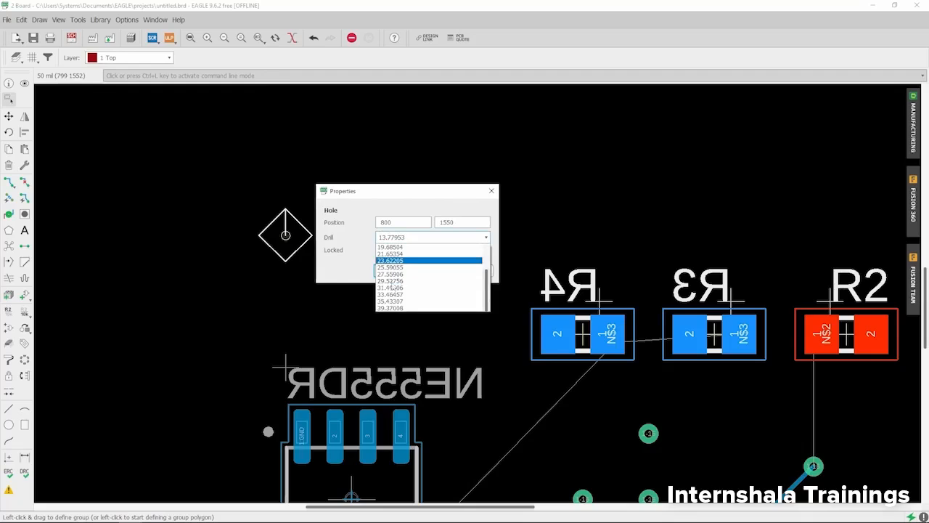
left_click(393, 308)
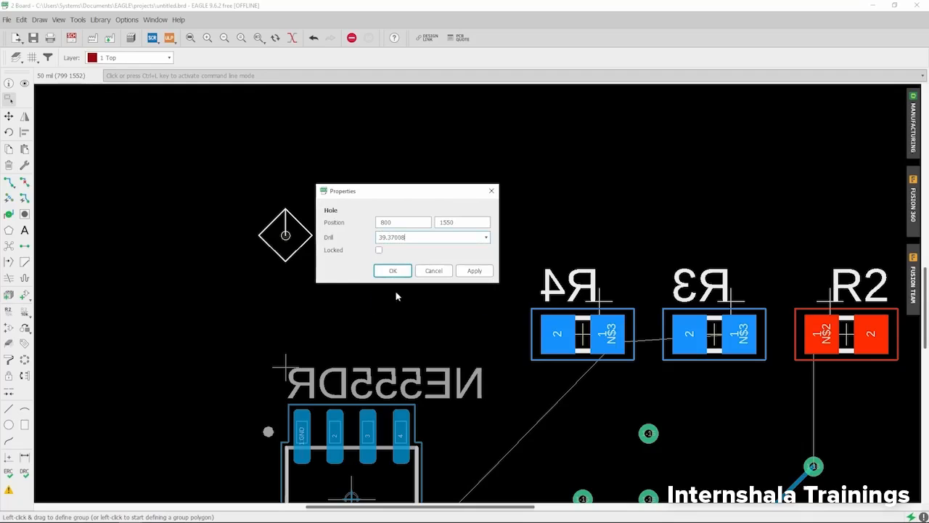
left_click(474, 271)
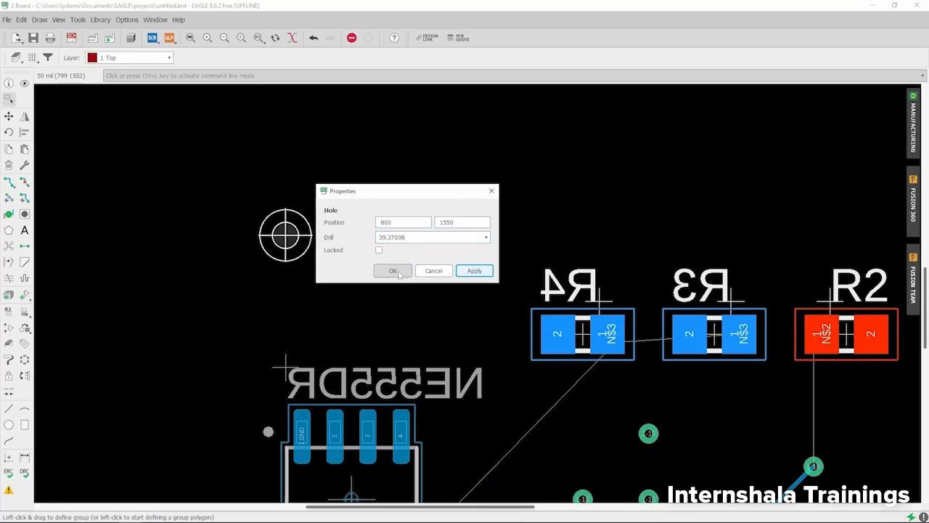
left_click(397, 273)
Reopen the manufacturing preview, compare the enlarged hole with the vias on the top side, and close the preview.
left_click(913, 118)
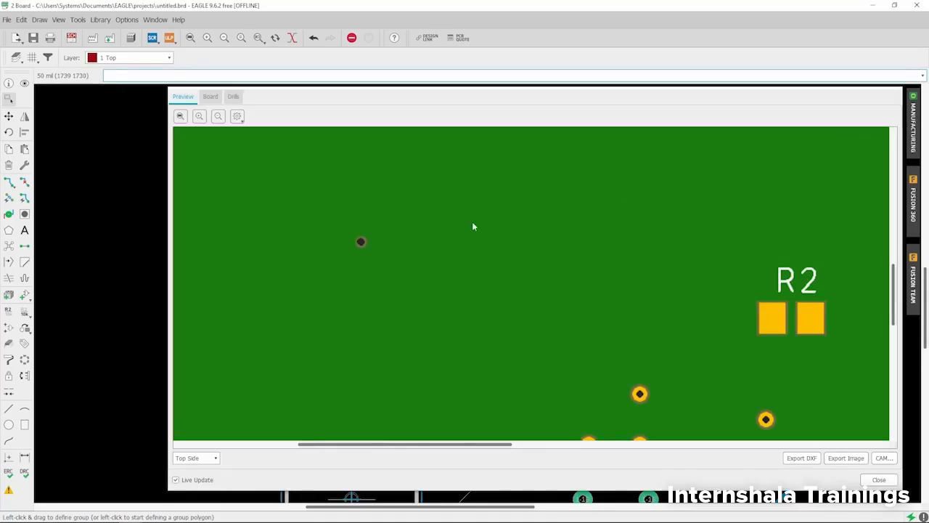
scroll(341, 238, "down", 2)
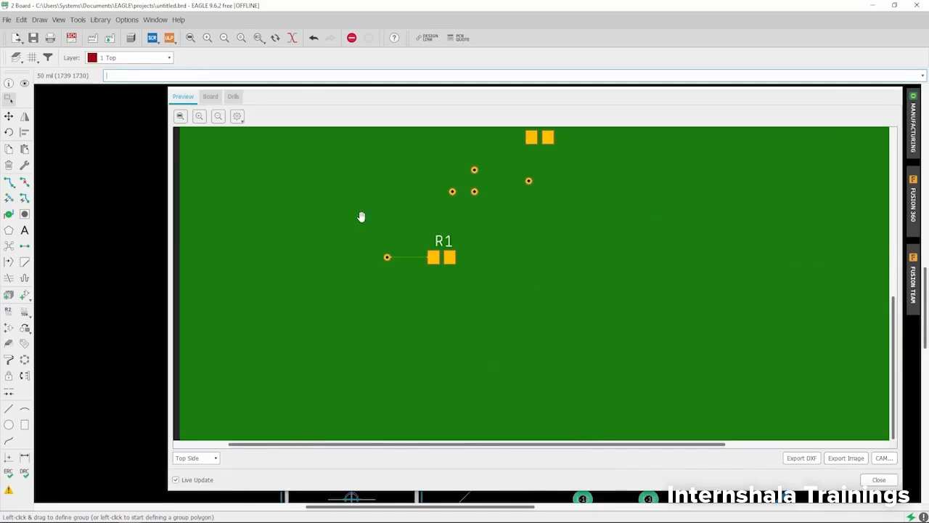
left_click_drag(360, 216, 371, 304)
scroll(371, 304, "down", 3)
scroll(423, 322, "up", 3)
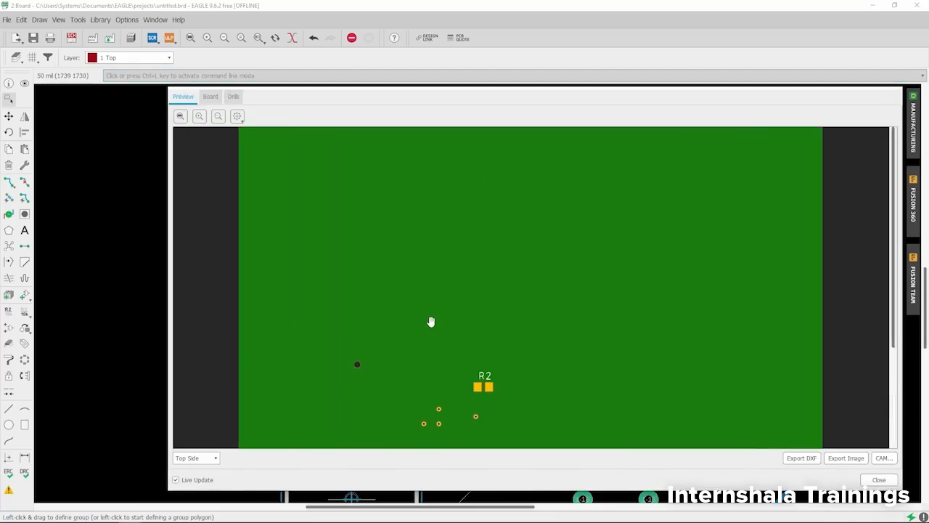
left_click_drag(432, 322, 358, 238)
scroll(358, 239, "down", 3)
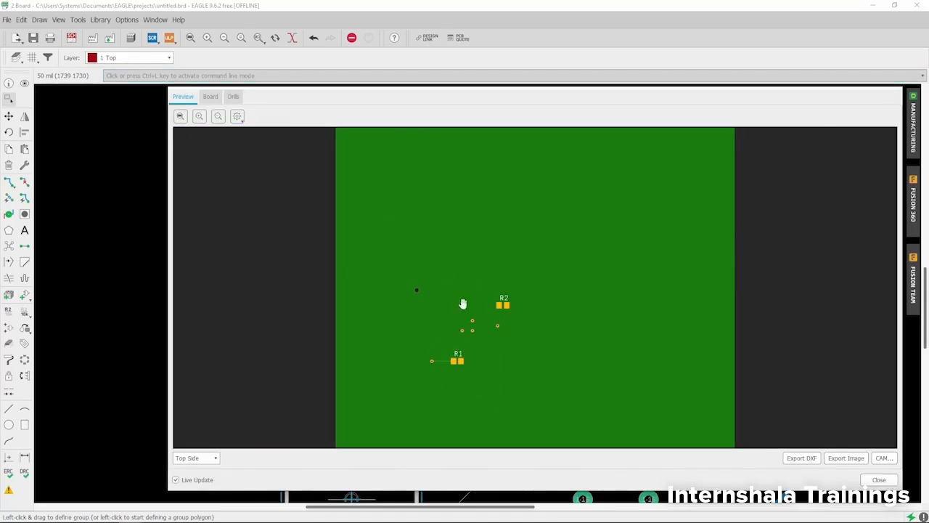
scroll(388, 286, "up", 4)
scroll(375, 283, "down", 2)
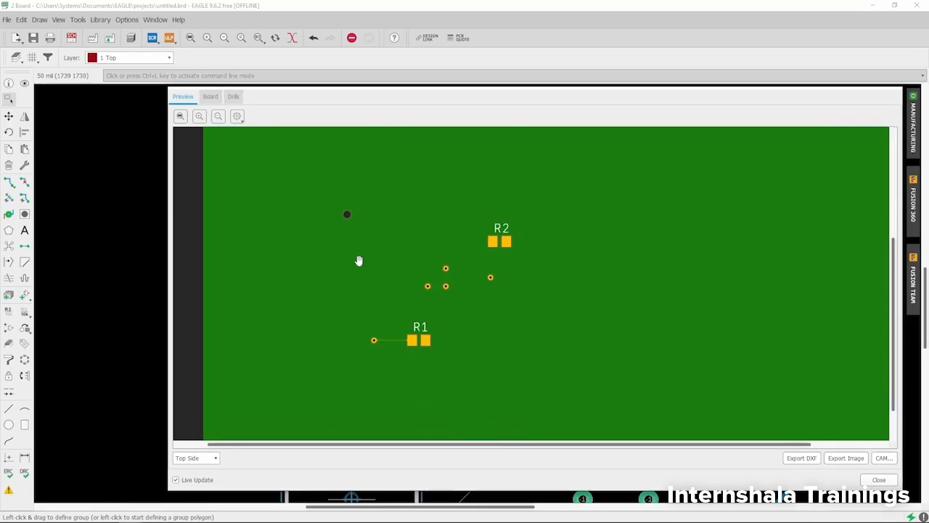
scroll(356, 235, "up", 4)
scroll(355, 276, "down", 3)
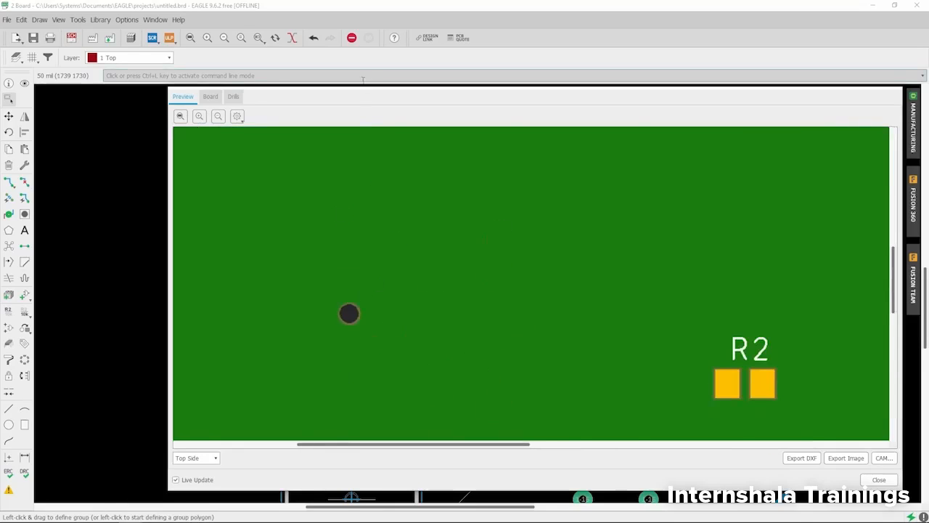
left_click_drag(352, 285, 351, 201)
left_click(877, 480)
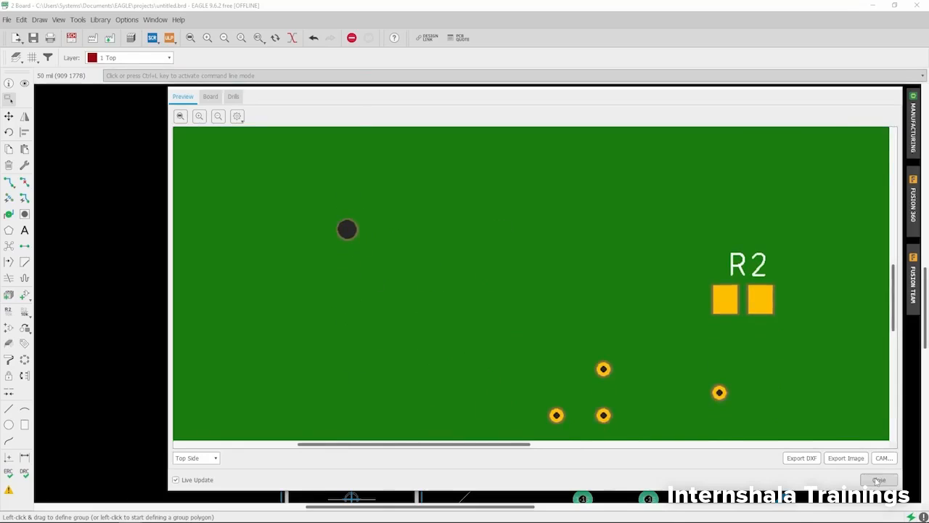